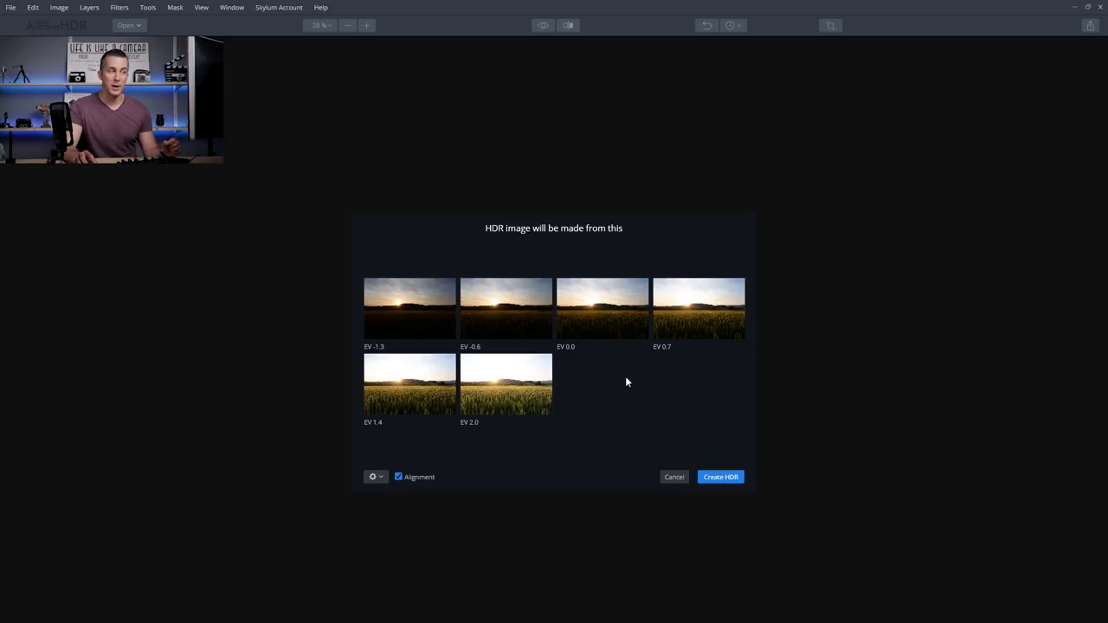
# Step: Create the HDR image from the six bracketed exposures with Alignment enabled
pyautogui.click(721, 478)
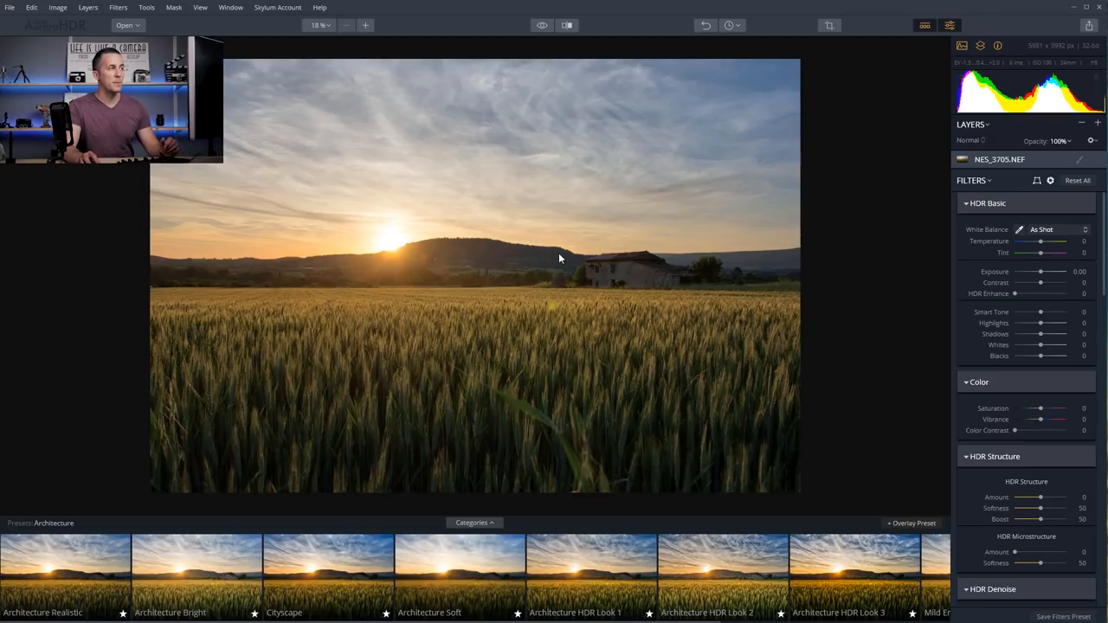
# Step: Compare the merged sunset wheat-field image against the unedited original
pyautogui.click(541, 28)
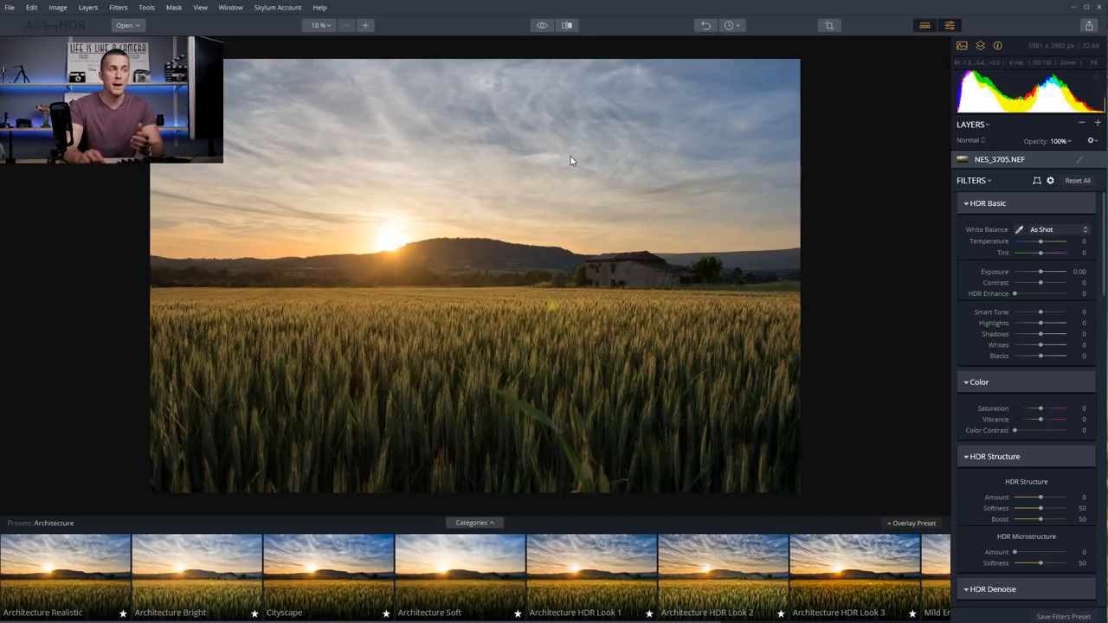
pyautogui.scroll(-3, 1040, 263)
pyautogui.scroll(-4, 1042, 267)
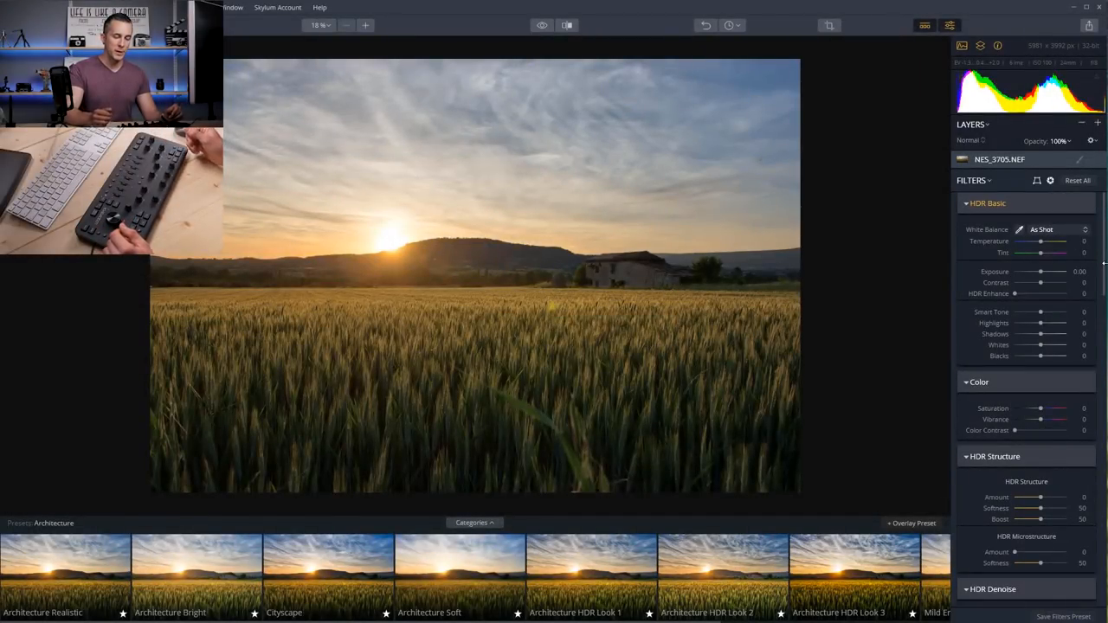
pyautogui.press('f')
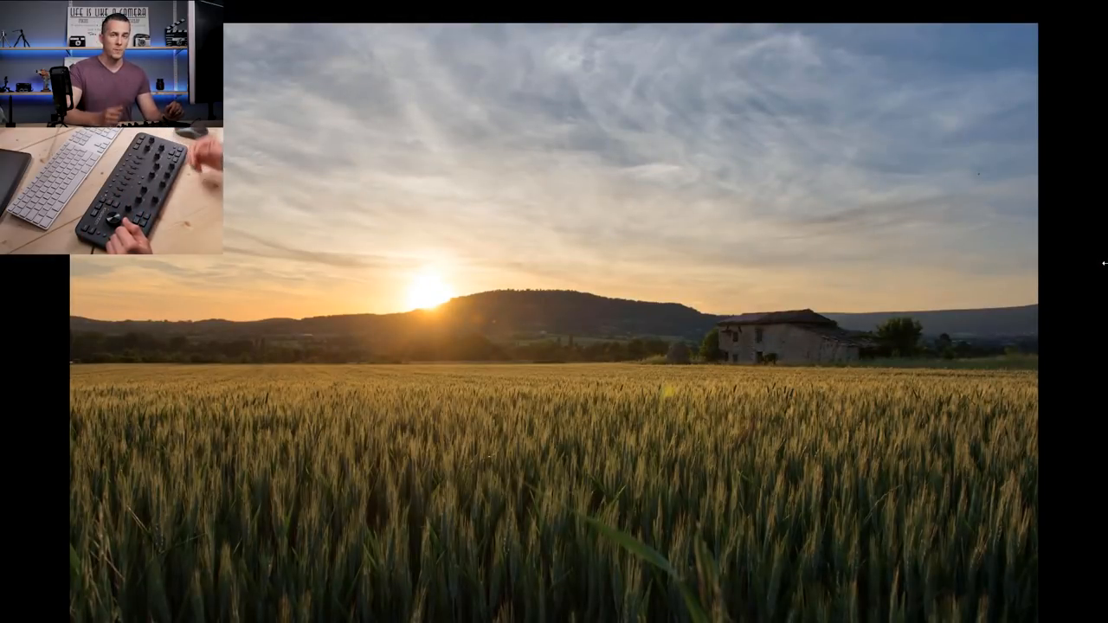
pyautogui.press('Escape')
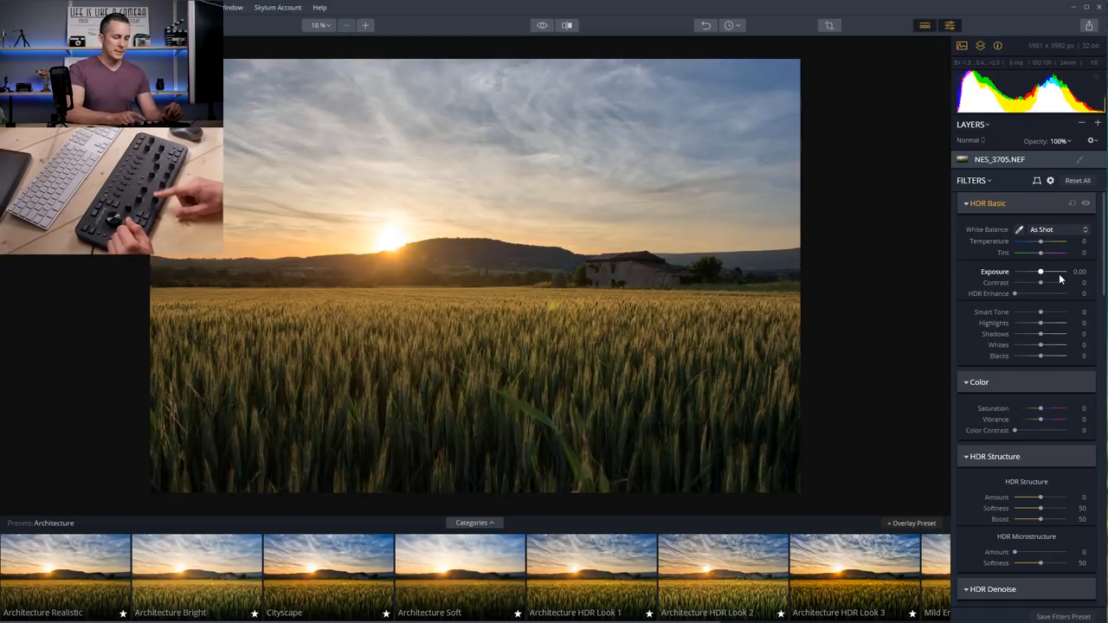
pyautogui.scroll(2, 1059, 278)
pyautogui.scroll(2, 1059, 277)
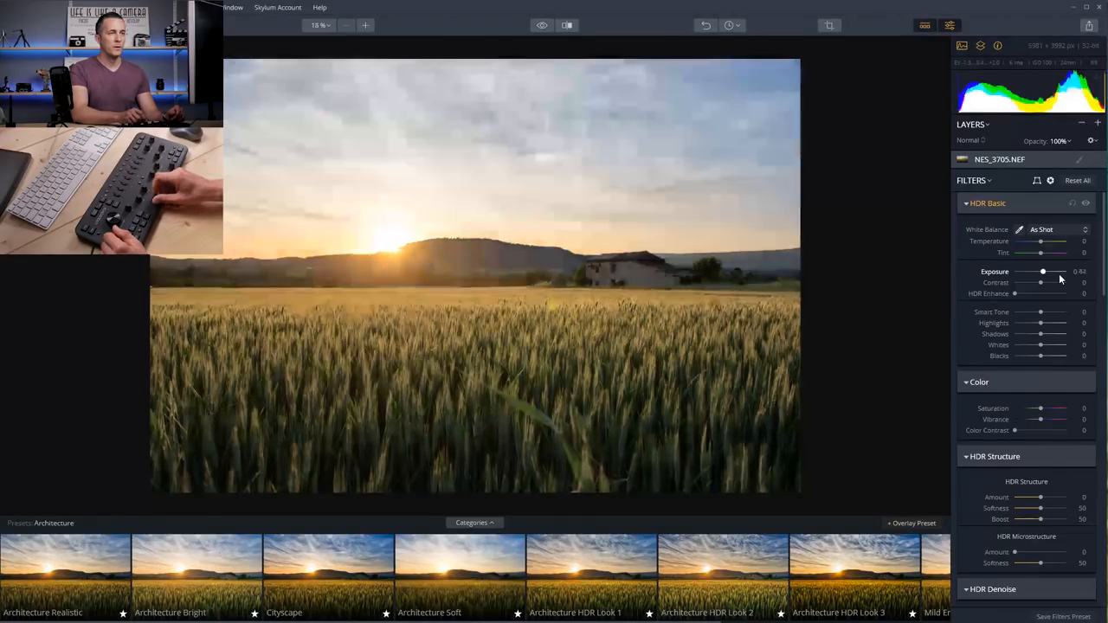
pyautogui.scroll(-3, 1059, 278)
pyautogui.scroll(-3, 1059, 278)
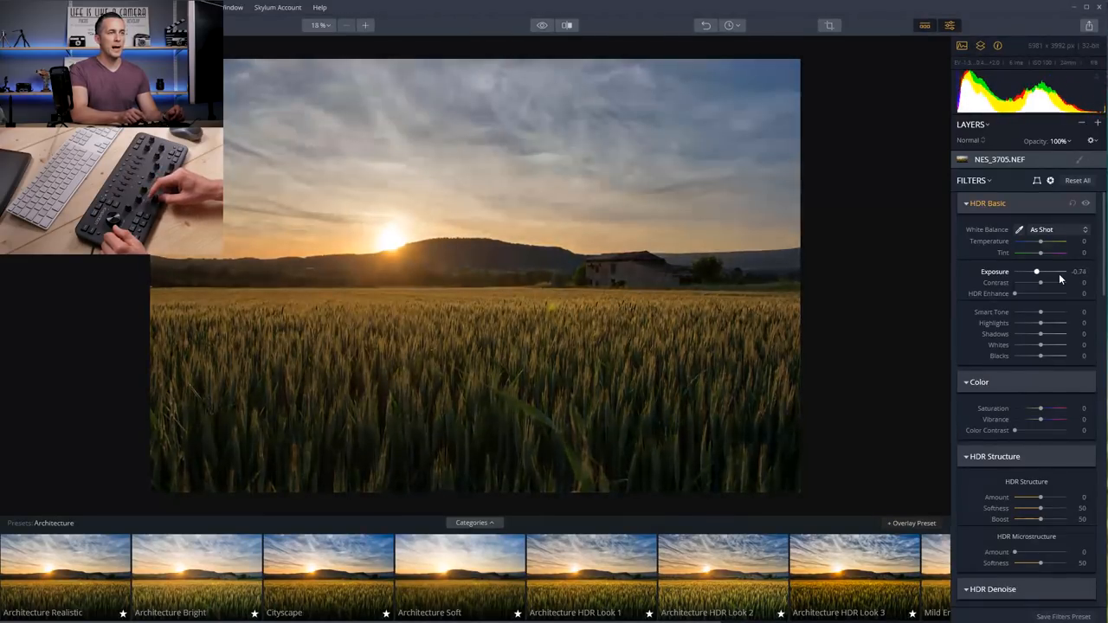
pyautogui.scroll(4, 1059, 278)
pyautogui.scroll(2, 1059, 277)
pyautogui.scroll(3, 1060, 278)
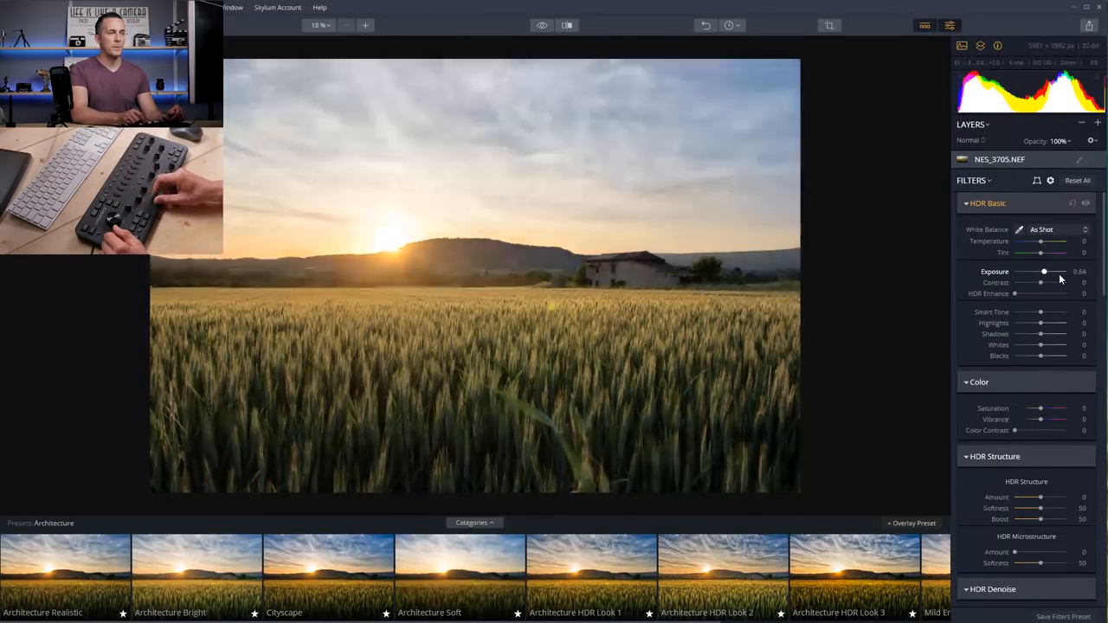
pyautogui.scroll(3, 1059, 277)
pyautogui.scroll(2, 1059, 278)
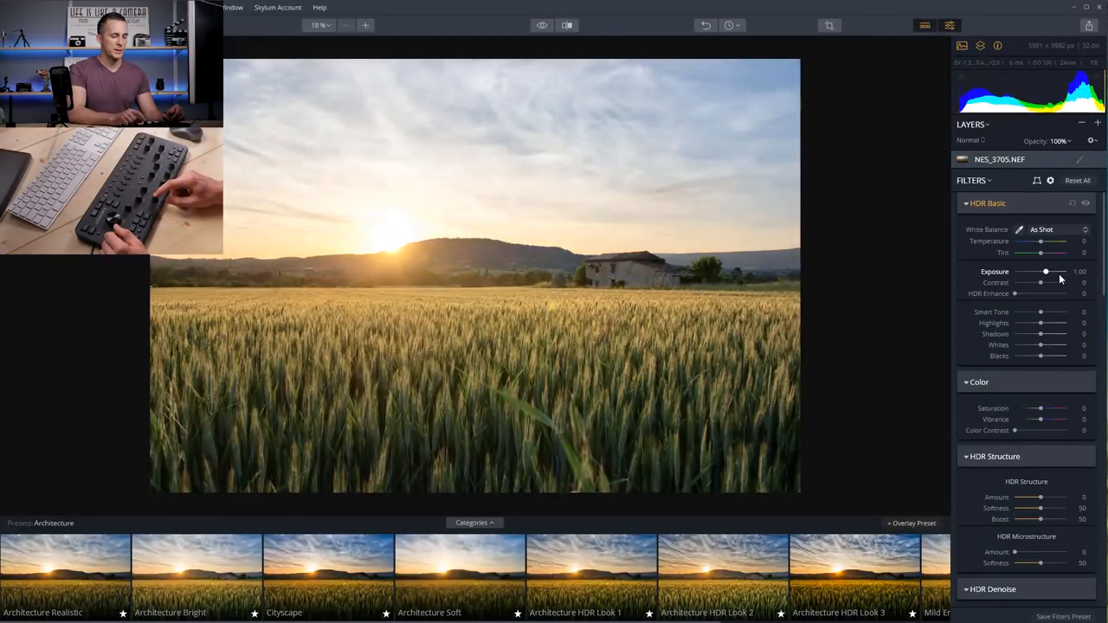
pyautogui.doubleClick(1060, 278)
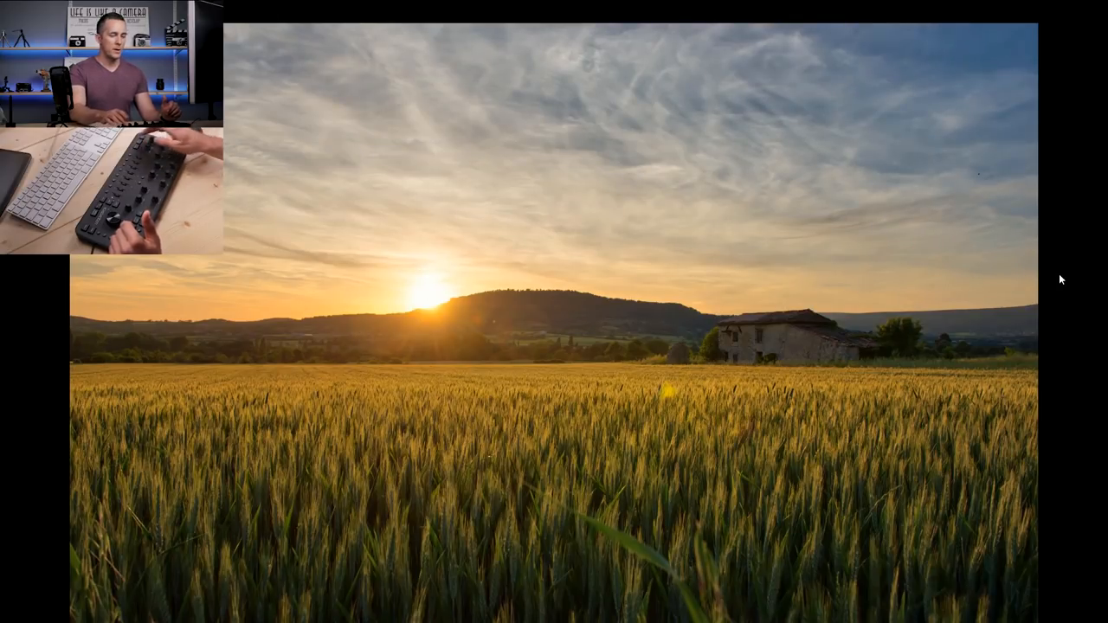
# Step: Leave full-screen preview and ready a masking brush sized down to 52
pyautogui.press('Escape')
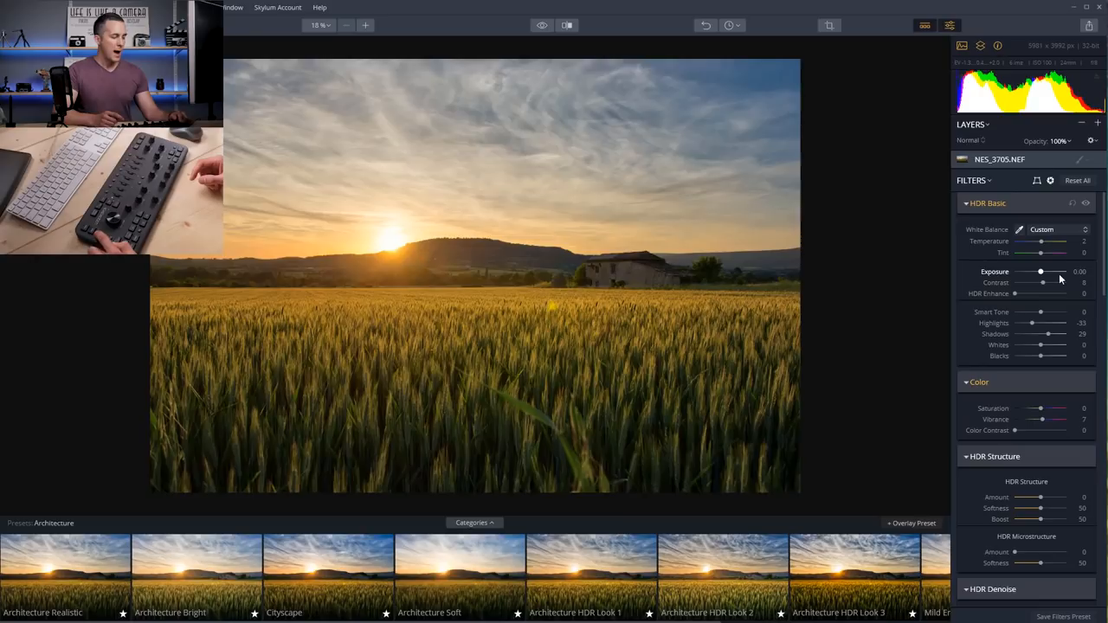
pyautogui.press('b')
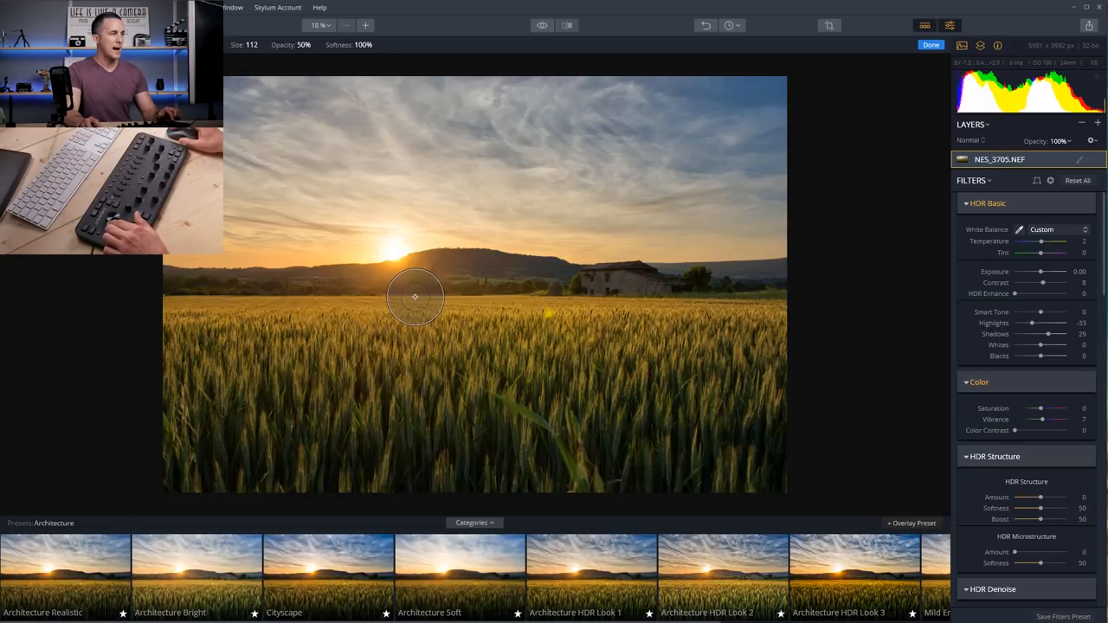
pyautogui.press(']')
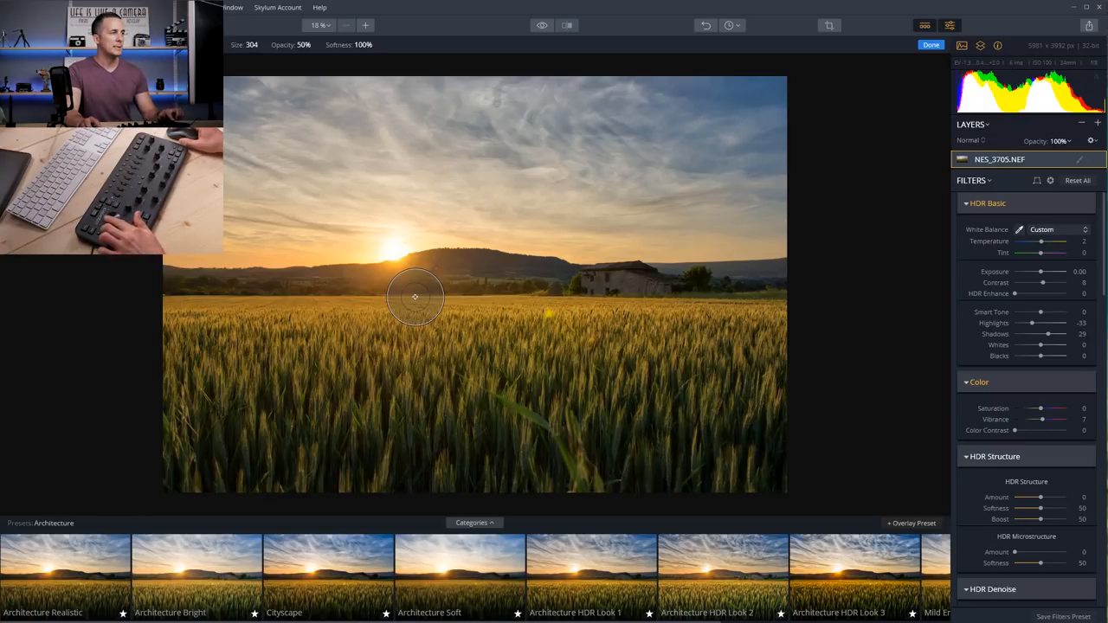
pyautogui.press('[')
pyautogui.press('[')
pyautogui.press('[')
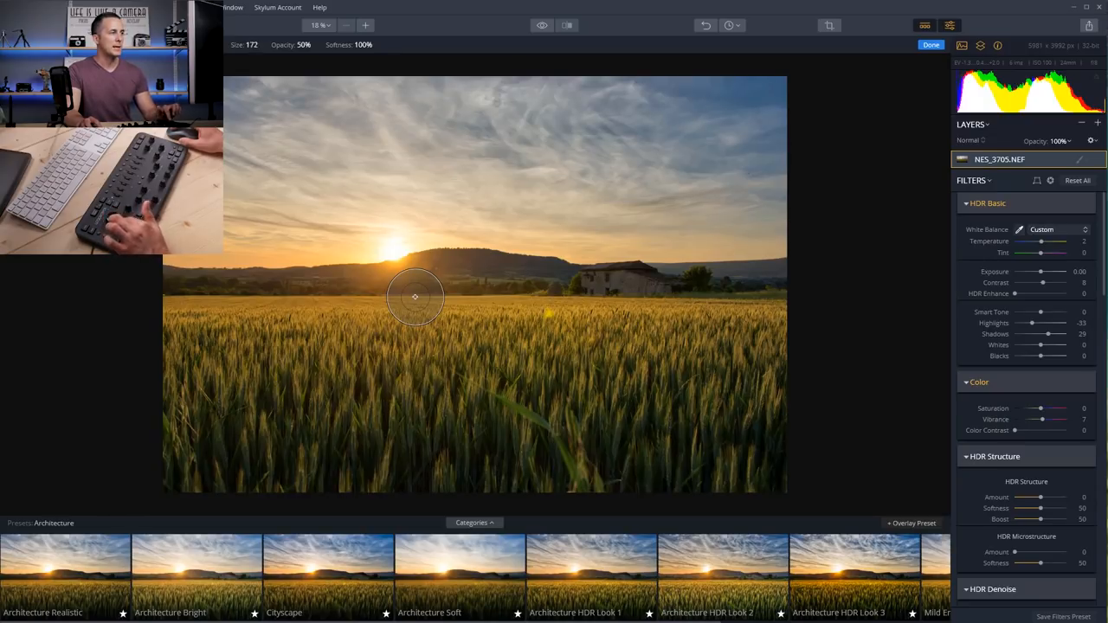
pyautogui.press('[')
pyautogui.press('[')
pyautogui.press('[')
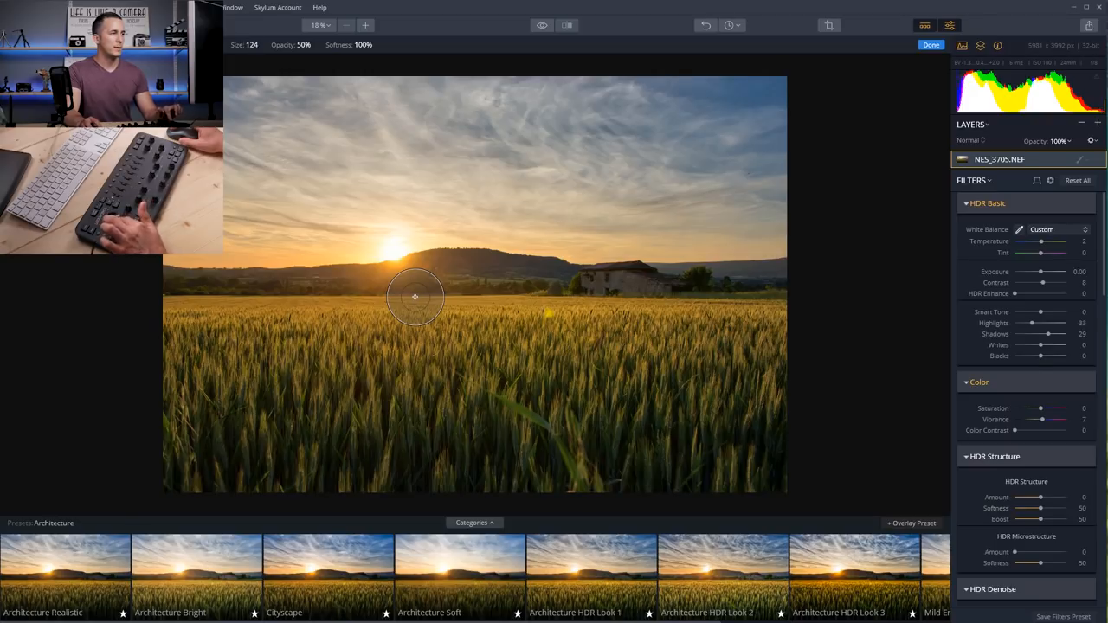
pyautogui.press(']')
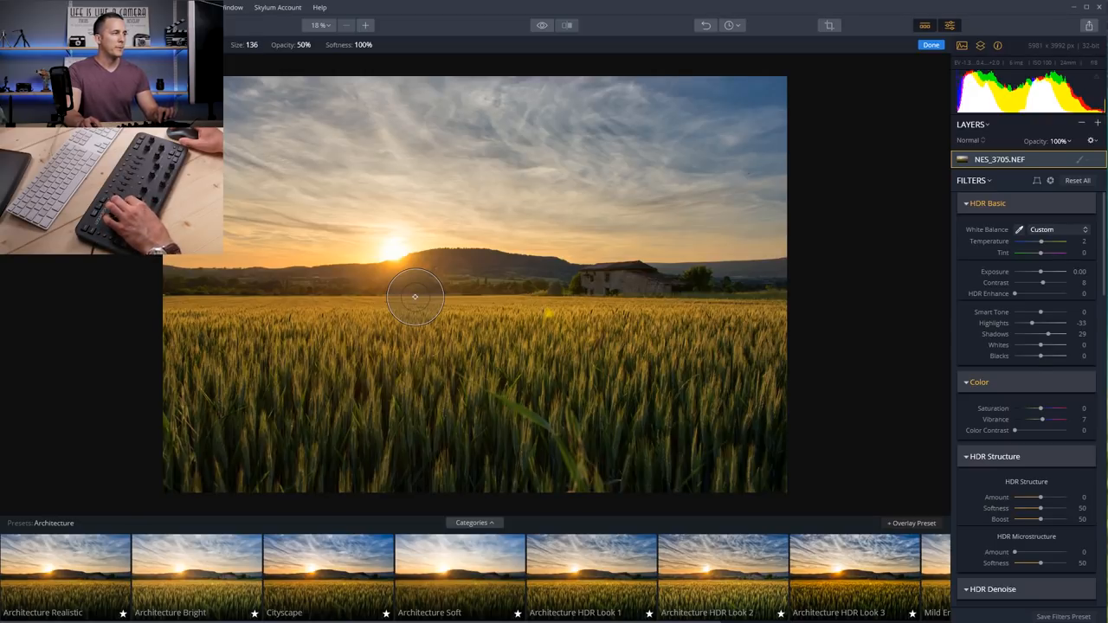
pyautogui.press('[')
pyautogui.press('[')
pyautogui.press('[')
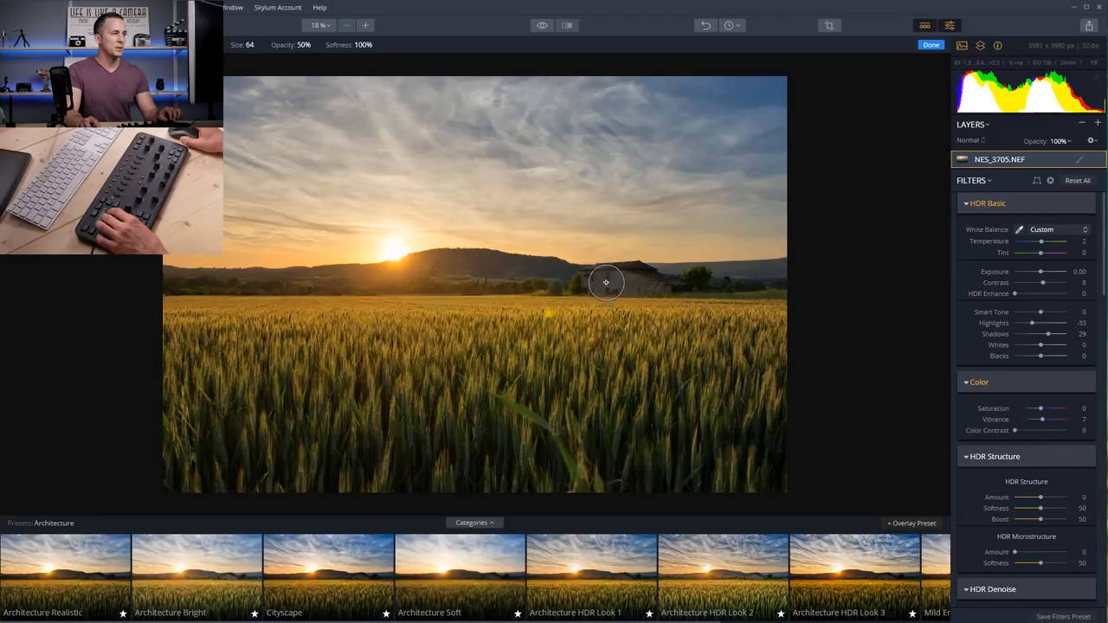
# Step: Add an adjustment layer with Exposure about 1.46 and brush it onto the field
pyautogui.click(1098, 125)
pyautogui.click(1046, 139)
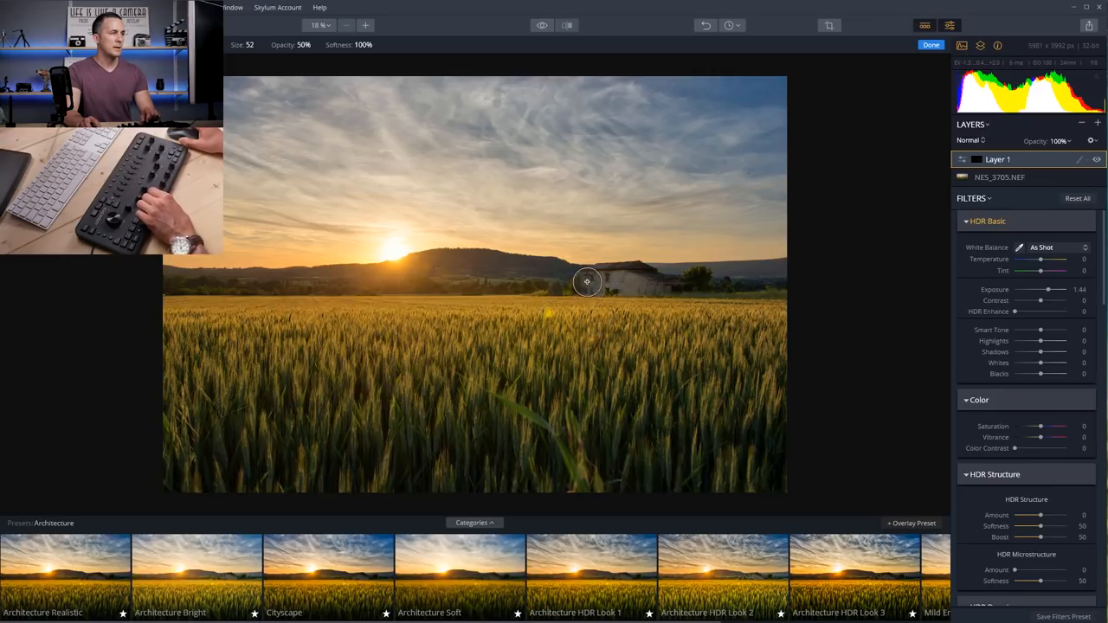
pyautogui.moveTo(596, 320); pyautogui.dragTo(580, 300)
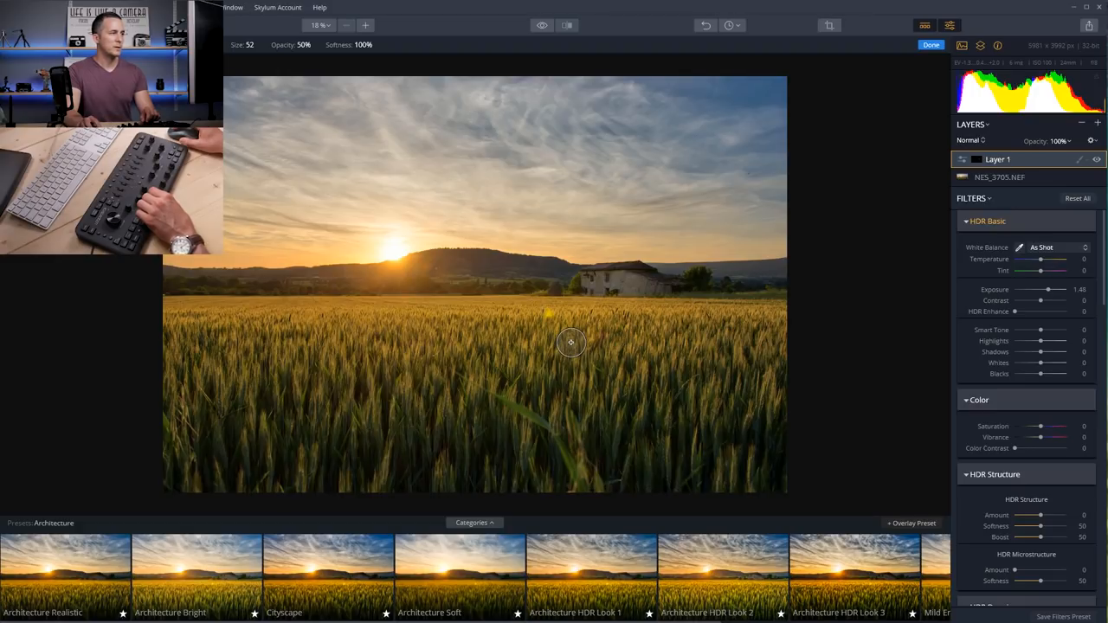
# Step: Add a second adjustment layer with a gradient mask fading down from the sky
pyautogui.click(1097, 127)
pyautogui.click(1048, 137)
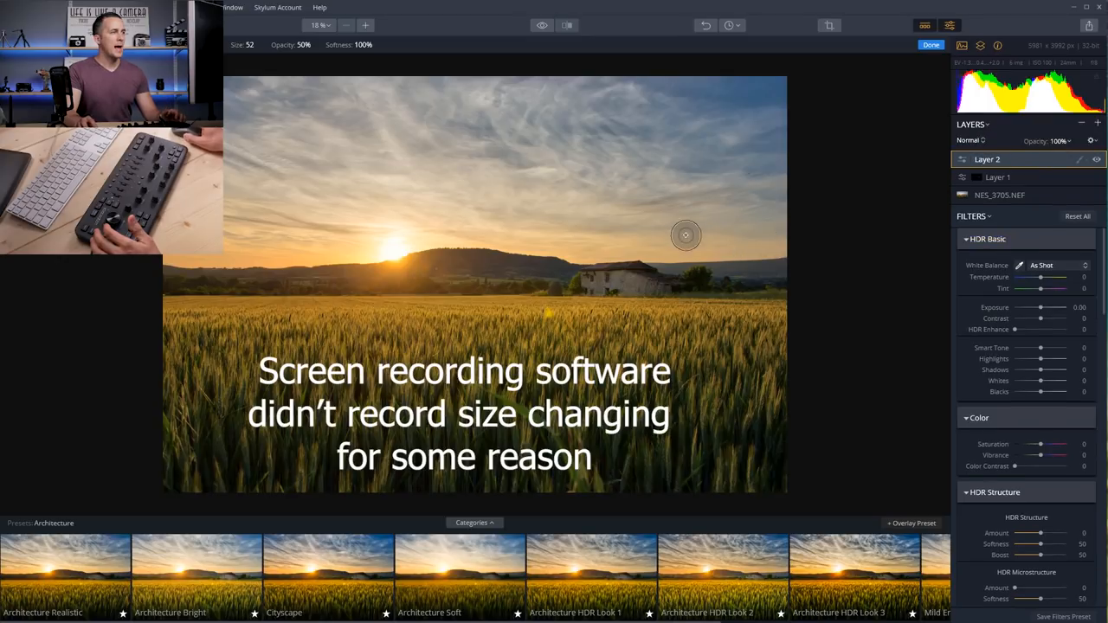
pyautogui.press('g')
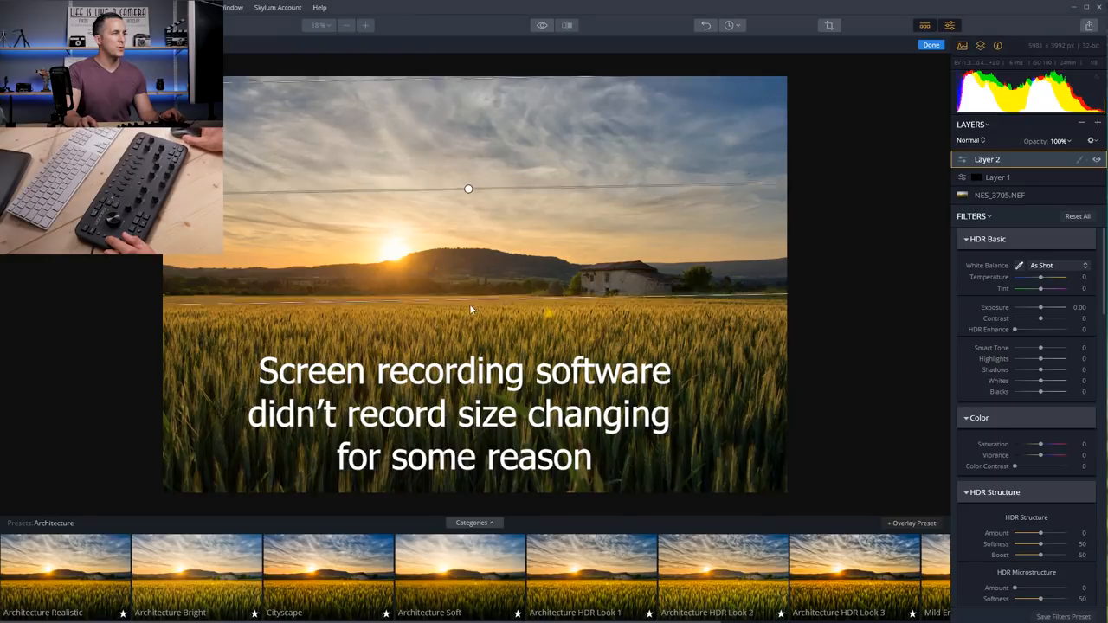
pyautogui.moveTo(467, 79); pyautogui.dragTo(467, 317)
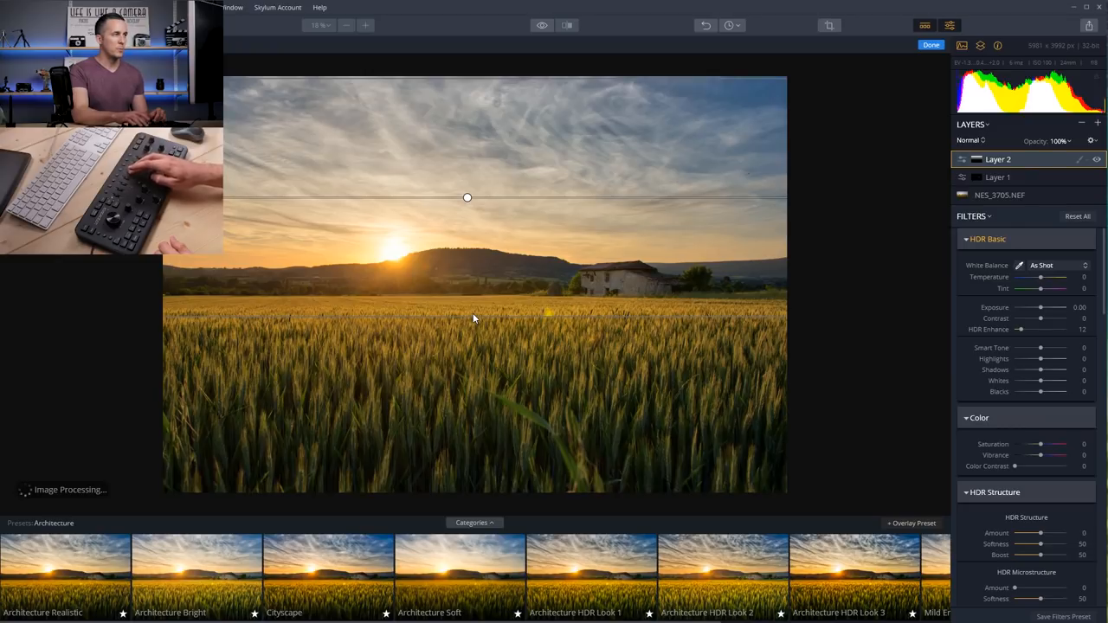
# Step: Darken and cool the masked sky (Exposure -0.26, Temperature -24, HDR Enhance 12)
pyautogui.press('-')
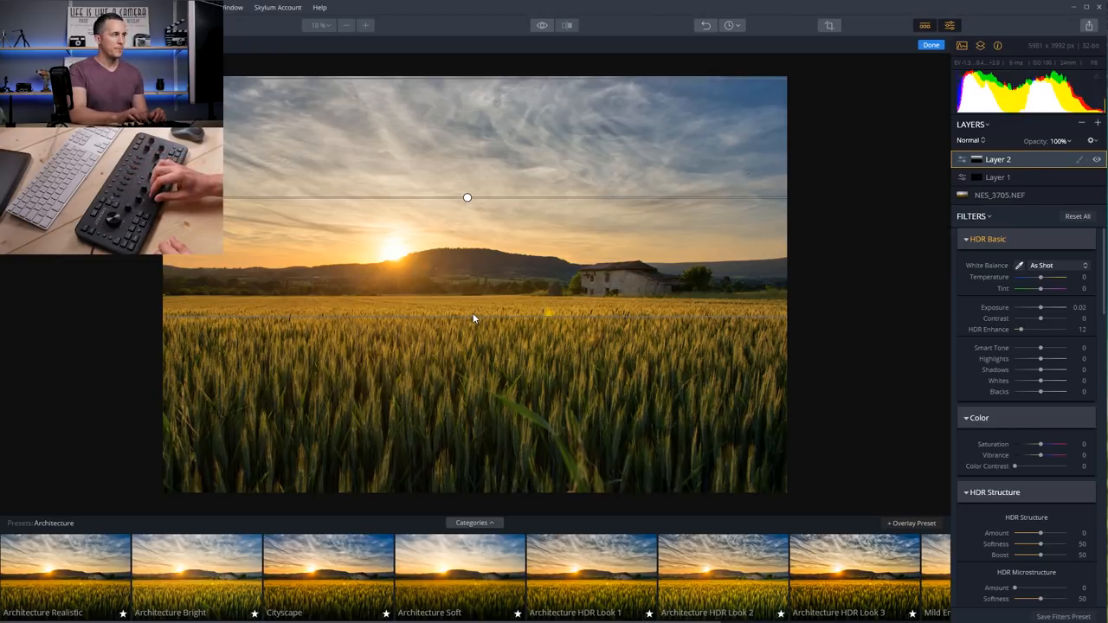
pyautogui.press('-')
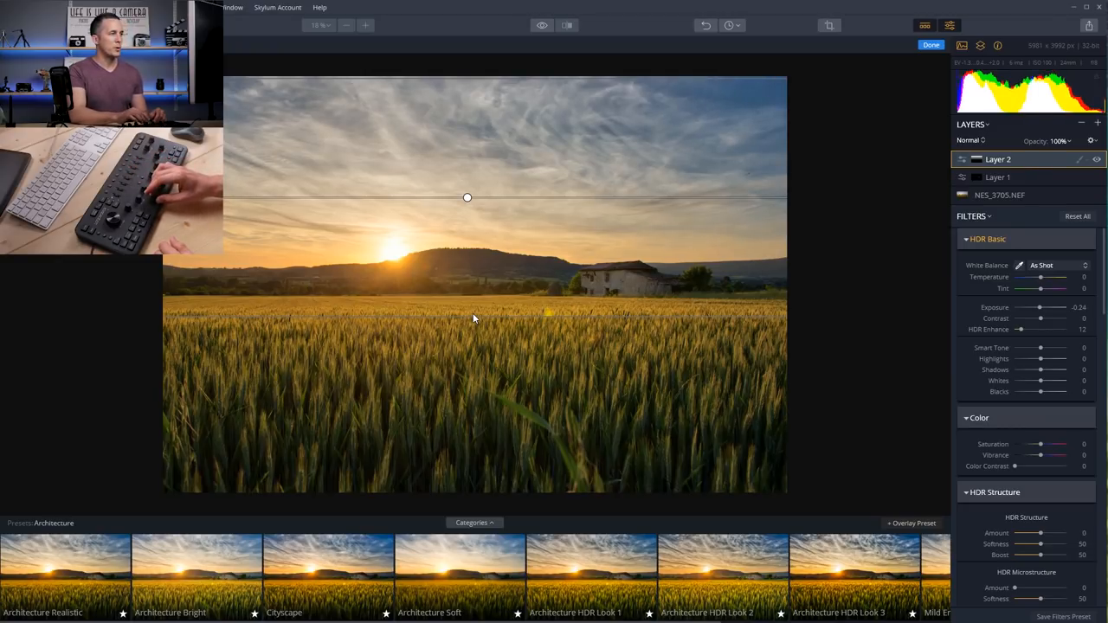
pyautogui.press('-')
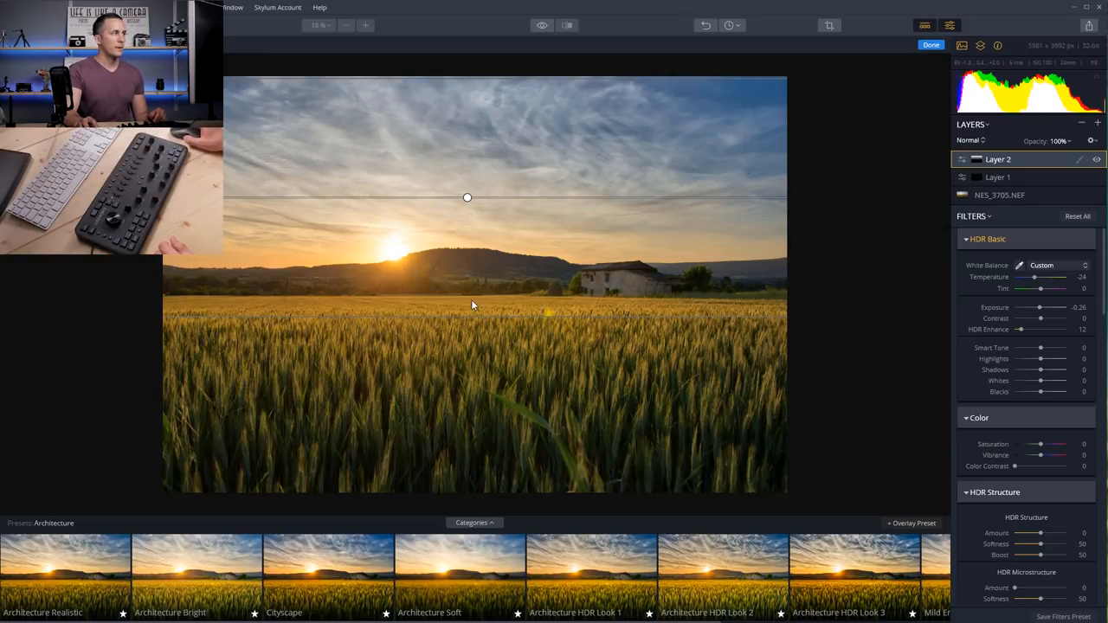
# Step: Add a third adjustment layer above Layer 2 and finish gradient-mask mode
pyautogui.click(1098, 123)
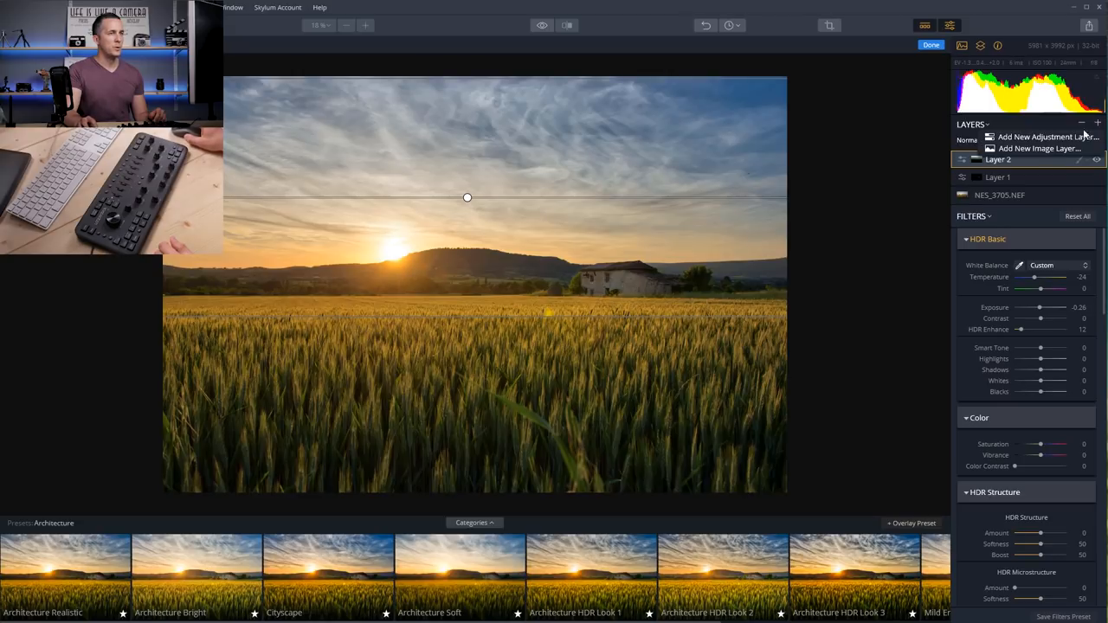
pyautogui.click(1073, 135)
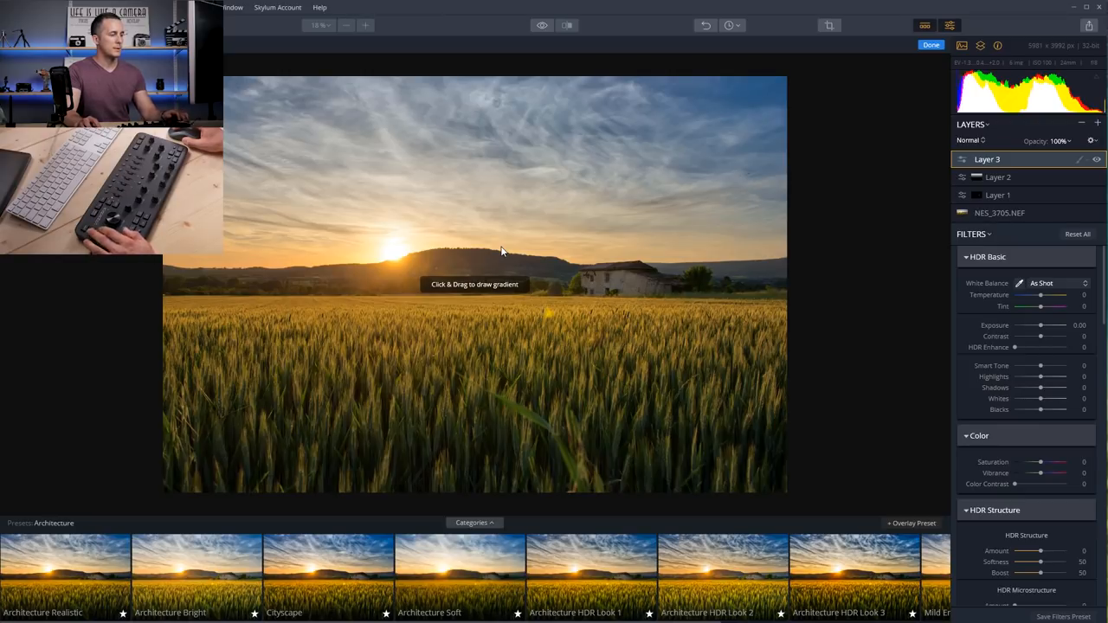
pyautogui.press('Escape')
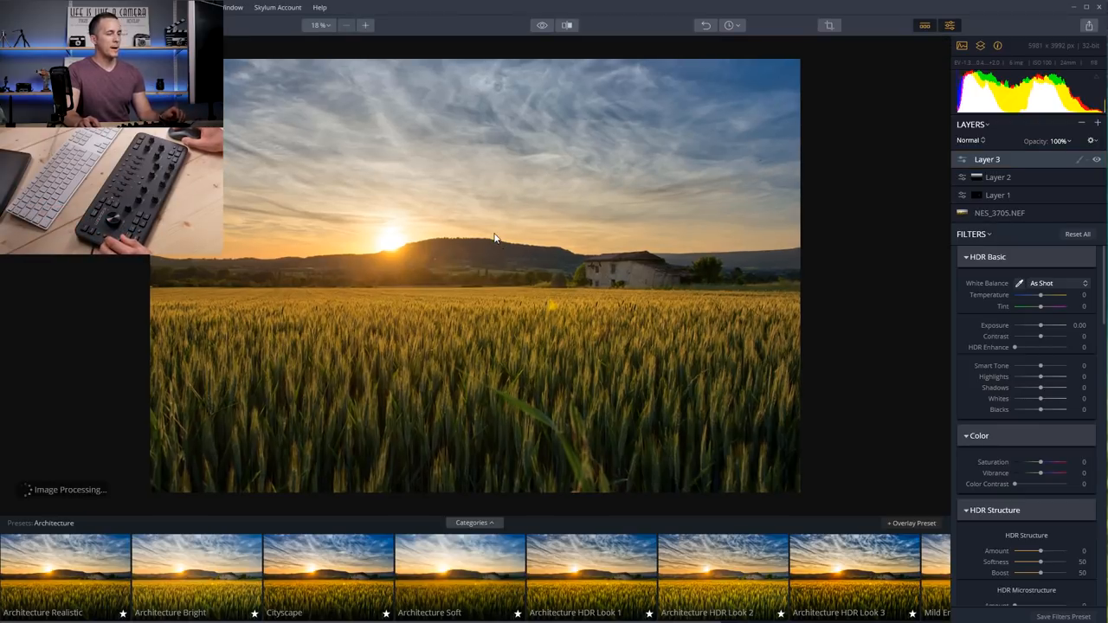
# Step: Preview full screen with a Before/After split, sliding the divider to compare
pyautogui.press('f')
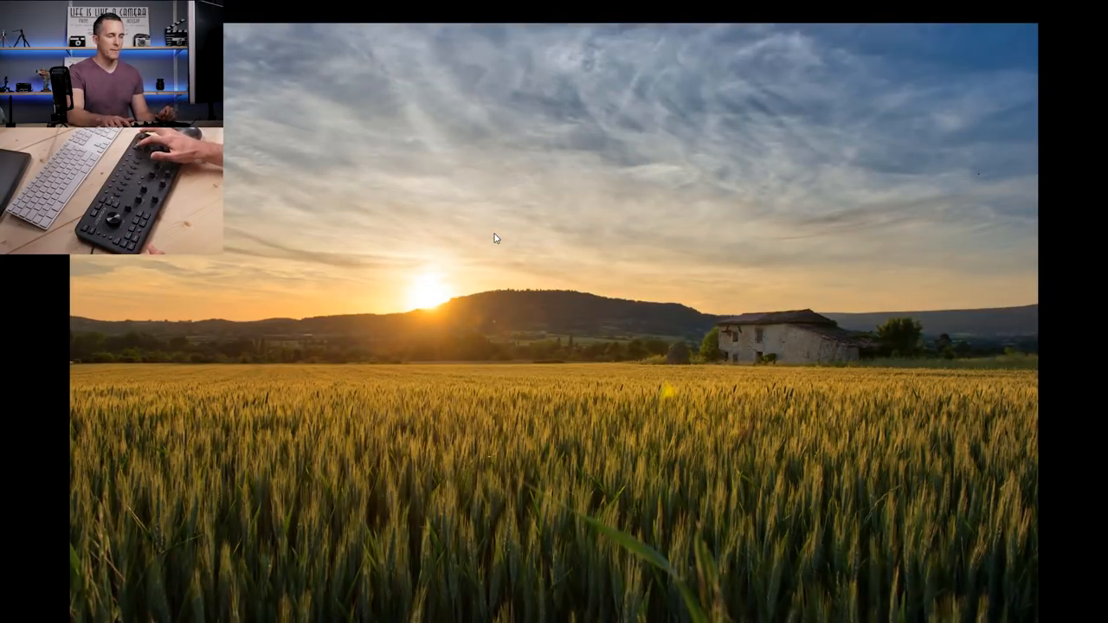
pyautogui.press('\\')
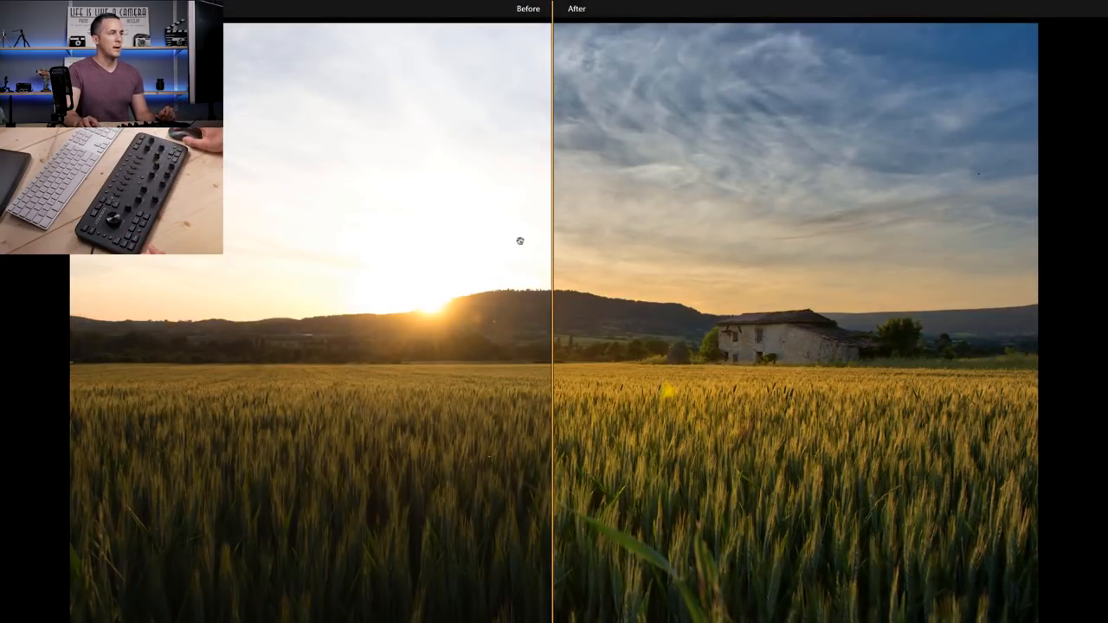
pyautogui.moveTo(548, 240)
pyautogui.mouseDown()
pyautogui.moveTo(989, 242)
pyautogui.moveTo(116, 247)
pyautogui.moveTo(928, 260)
pyautogui.moveTo(712, 289)
pyautogui.moveTo(532, 296)
pyautogui.mouseUp()
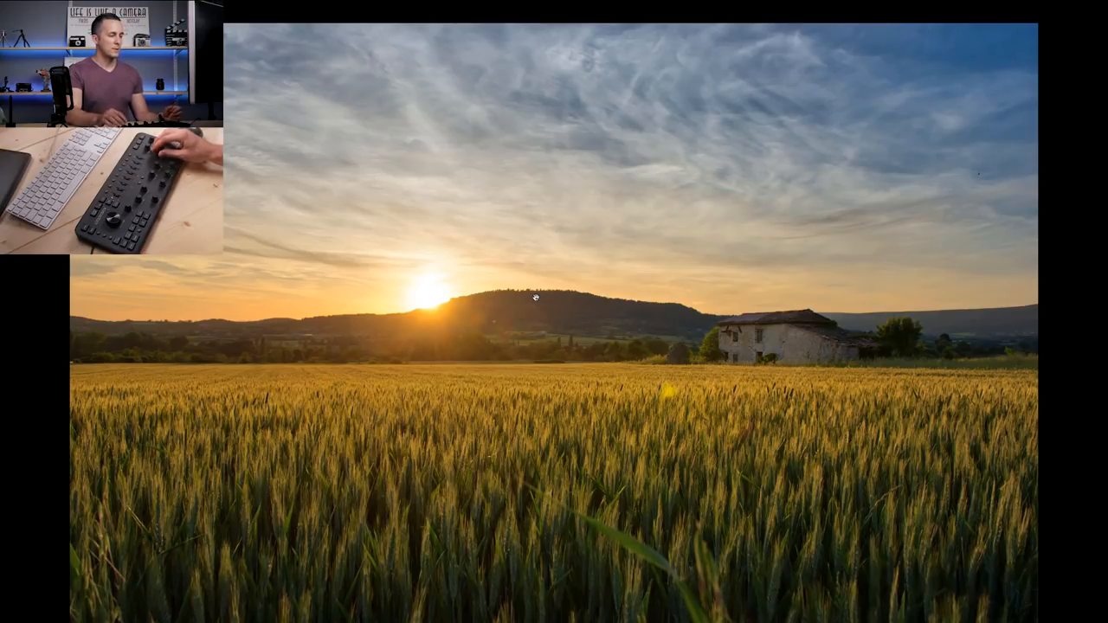
# Step: Return to the editor and apply a crop rotated about 4.80°
pyautogui.press('Escape')
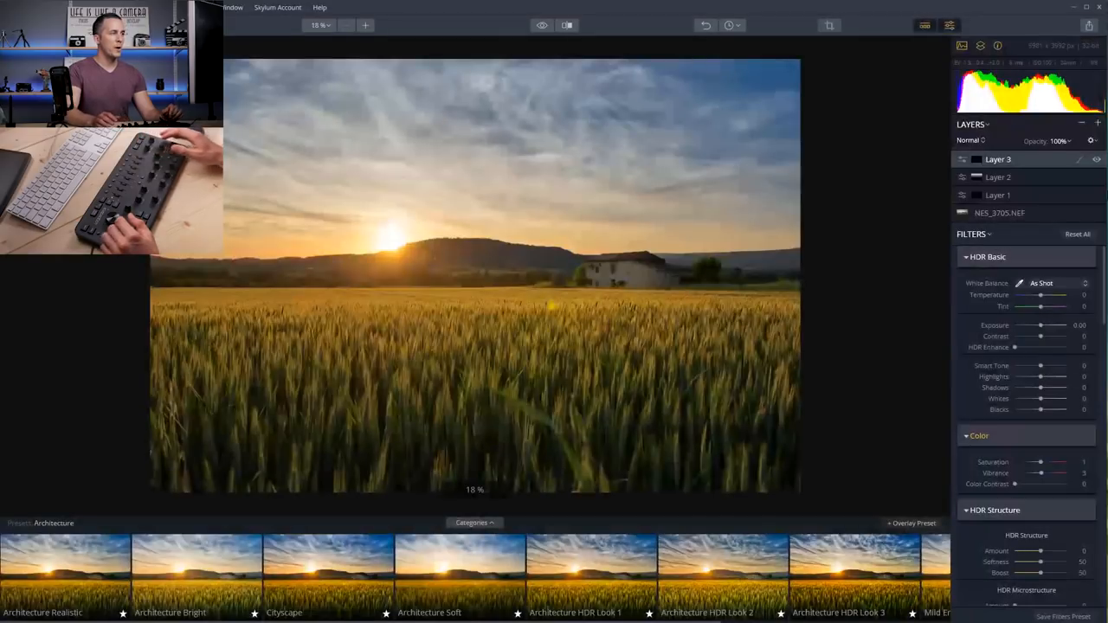
pyautogui.press('c')
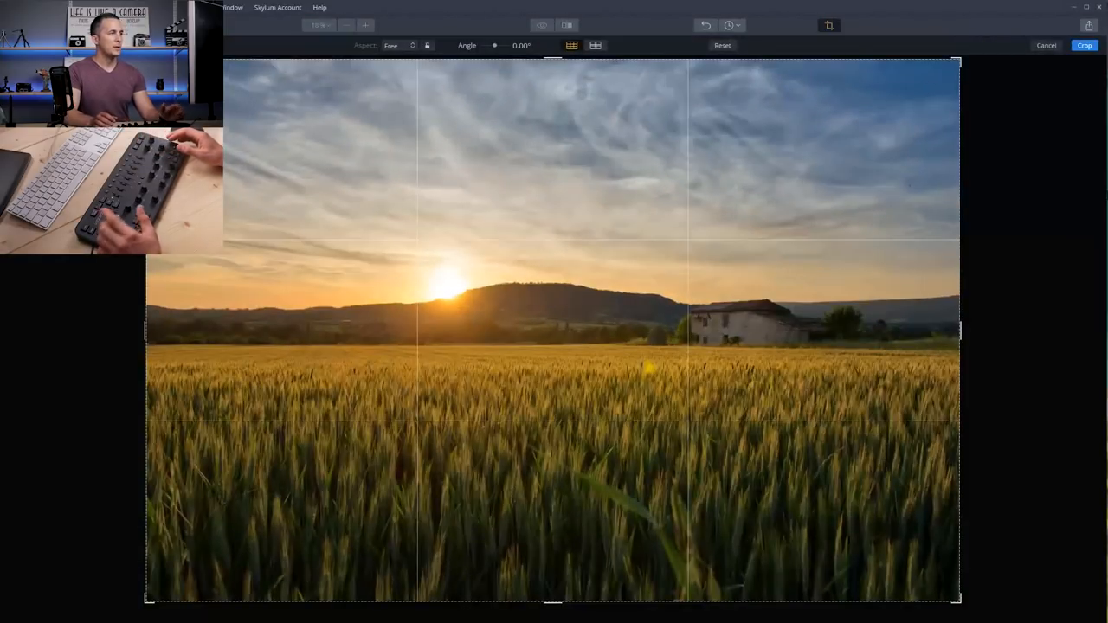
pyautogui.scroll(-3, 554, 329)
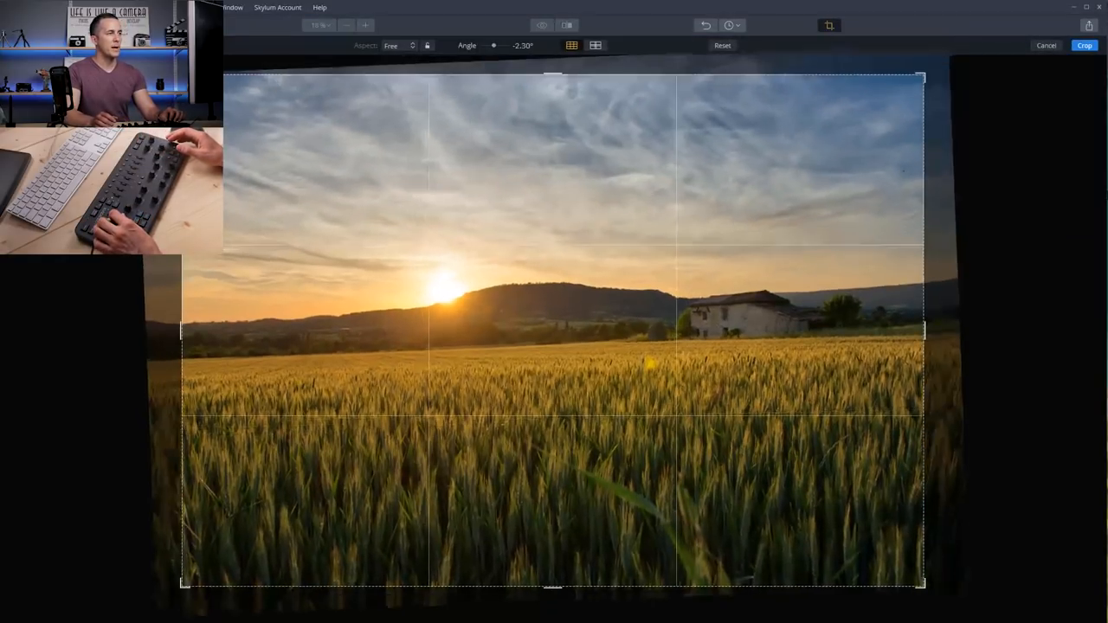
pyautogui.scroll(-2, 553, 329)
pyautogui.scroll(-3, 554, 329)
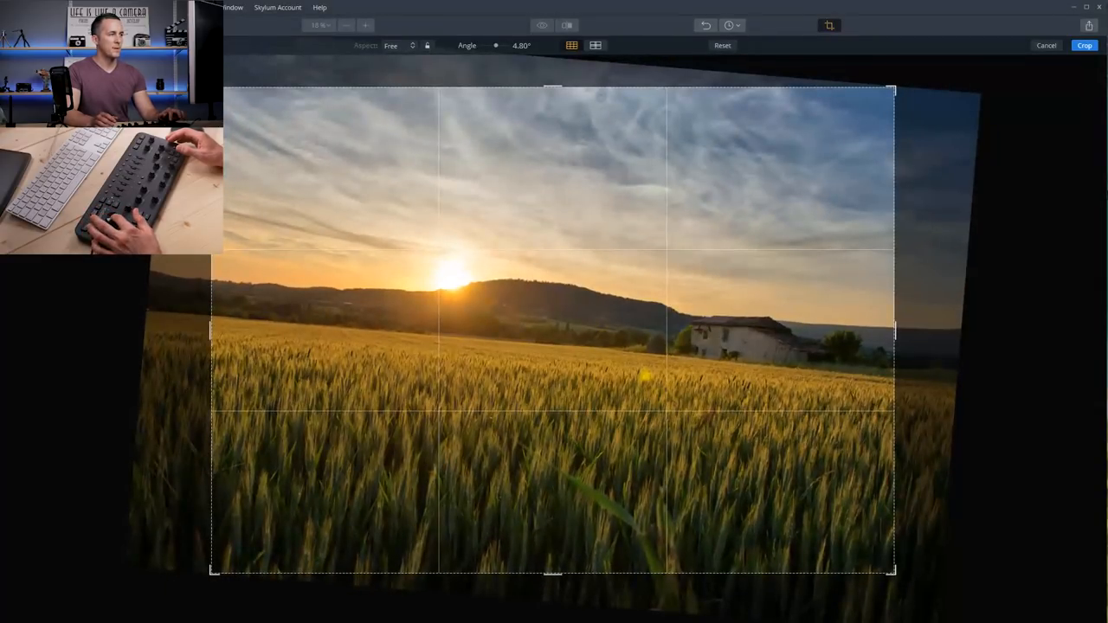
pyautogui.press('Return')
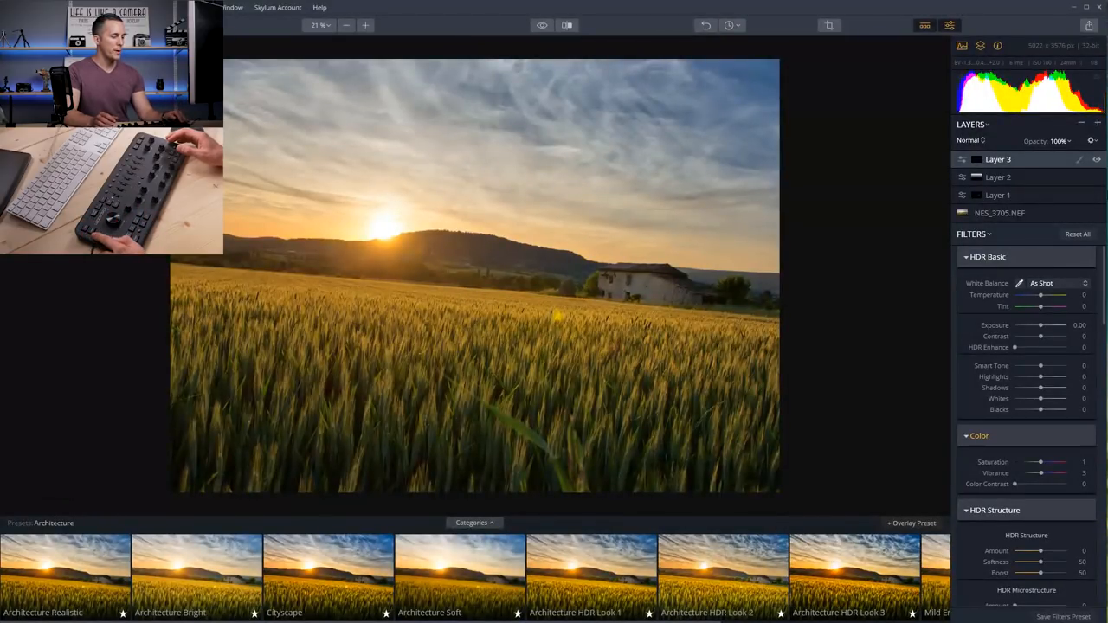
# Step: Undo the rotated crop and add a vignette with Amount -33, Feather 20
pyautogui.hotkey('ctrl', 'z')
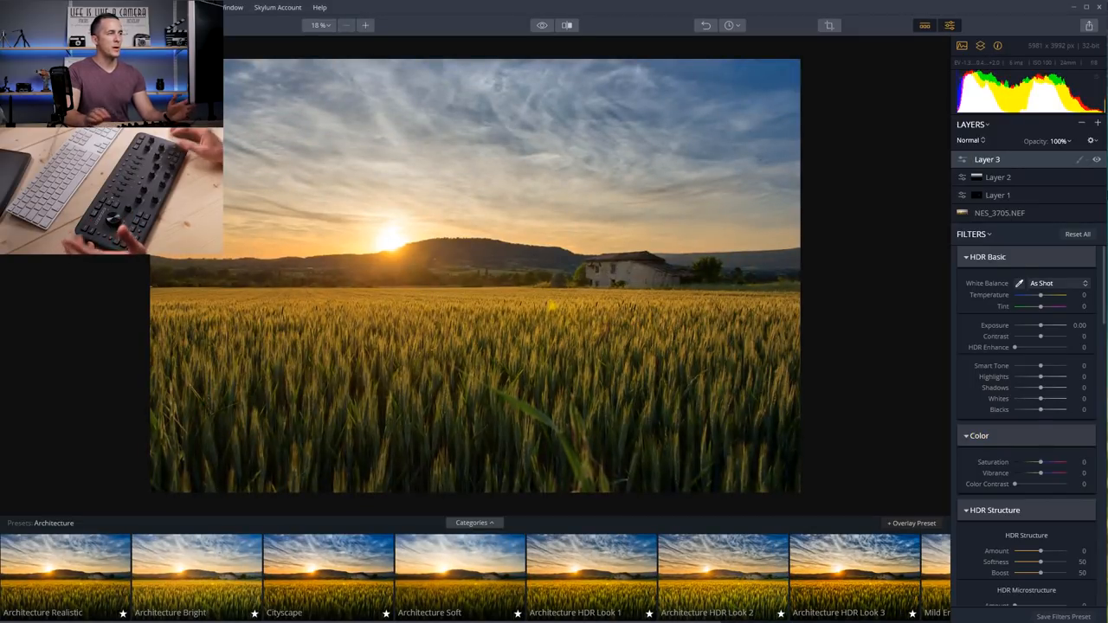
pyautogui.scroll(-4, 1026, 432)
pyautogui.scroll(-3, 1029, 442)
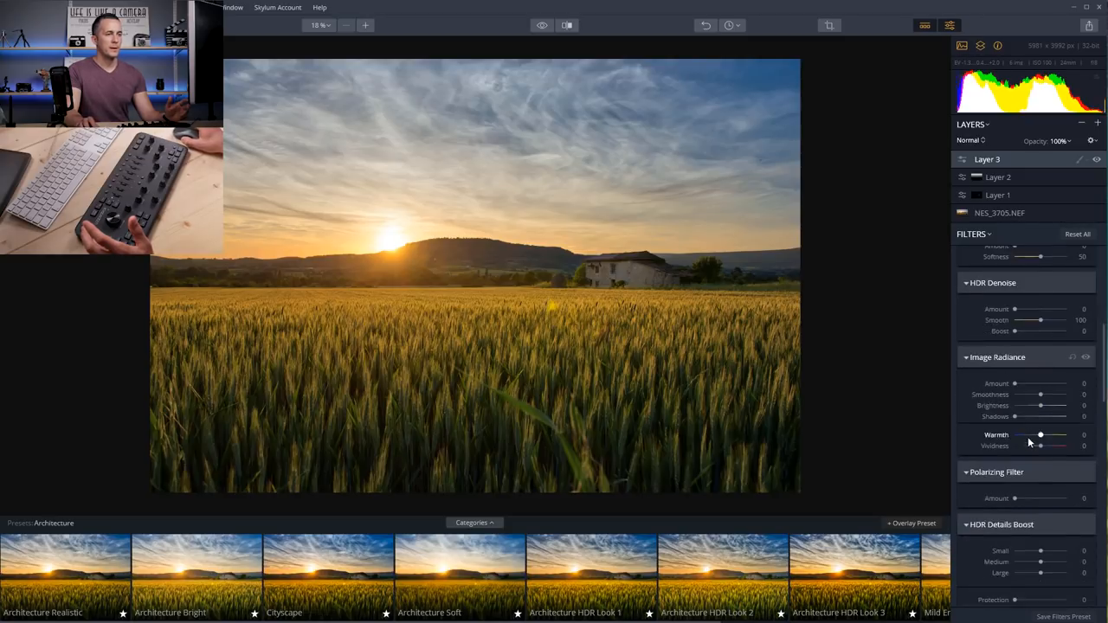
pyautogui.scroll(-3, 1029, 437)
pyautogui.scroll(-3, 1029, 438)
pyautogui.scroll(-3, 1024, 477)
pyautogui.scroll(-3, 1025, 478)
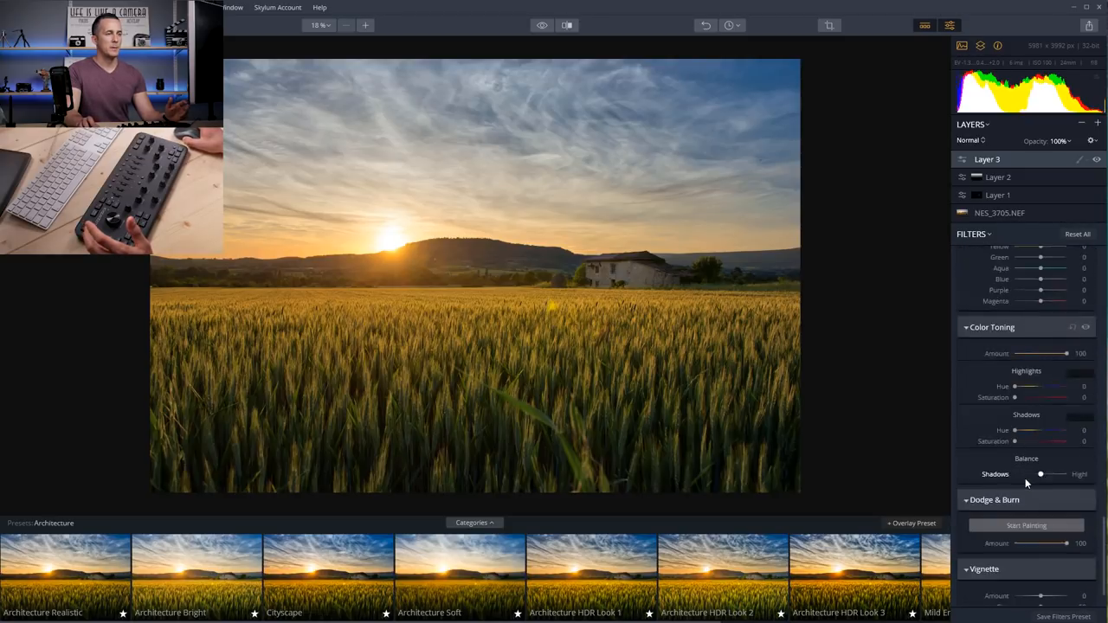
pyautogui.scroll(-2, 1025, 478)
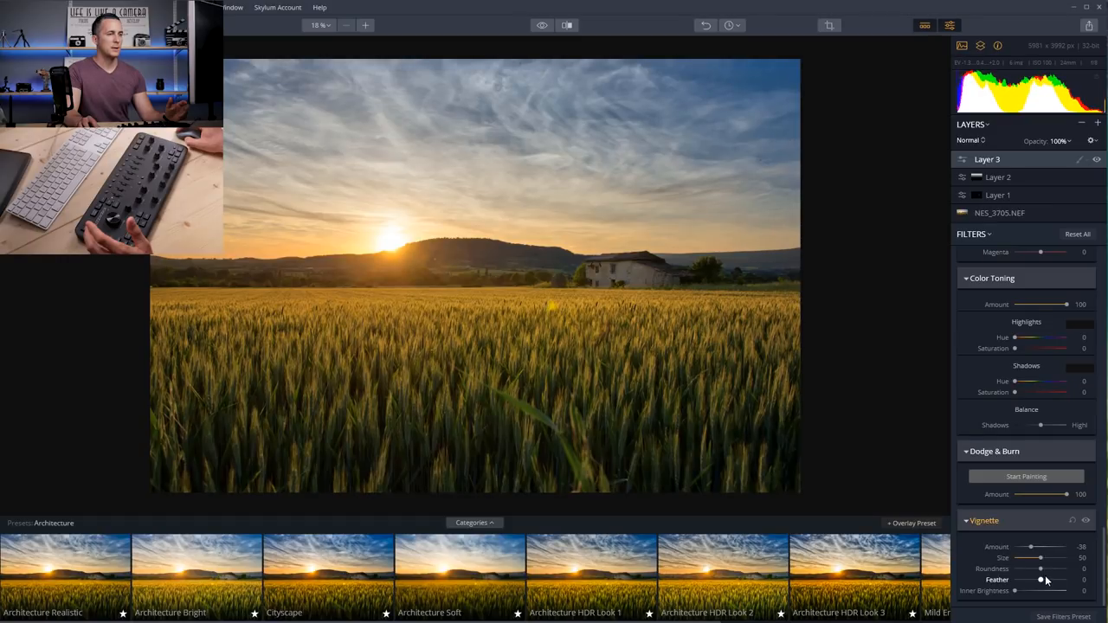
pyautogui.moveTo(1031, 549); pyautogui.dragTo(1033, 548)
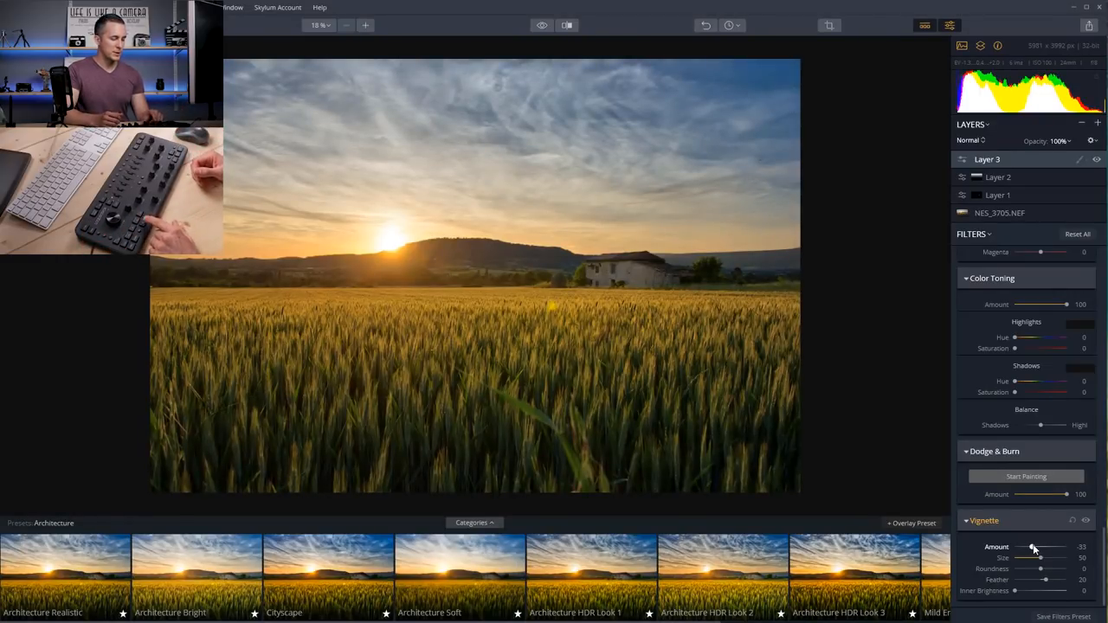
# Step: Inspect the photo at 100% and full screen, zooming in on the distant trees and hills
pyautogui.hotkey('ctrl', '1')
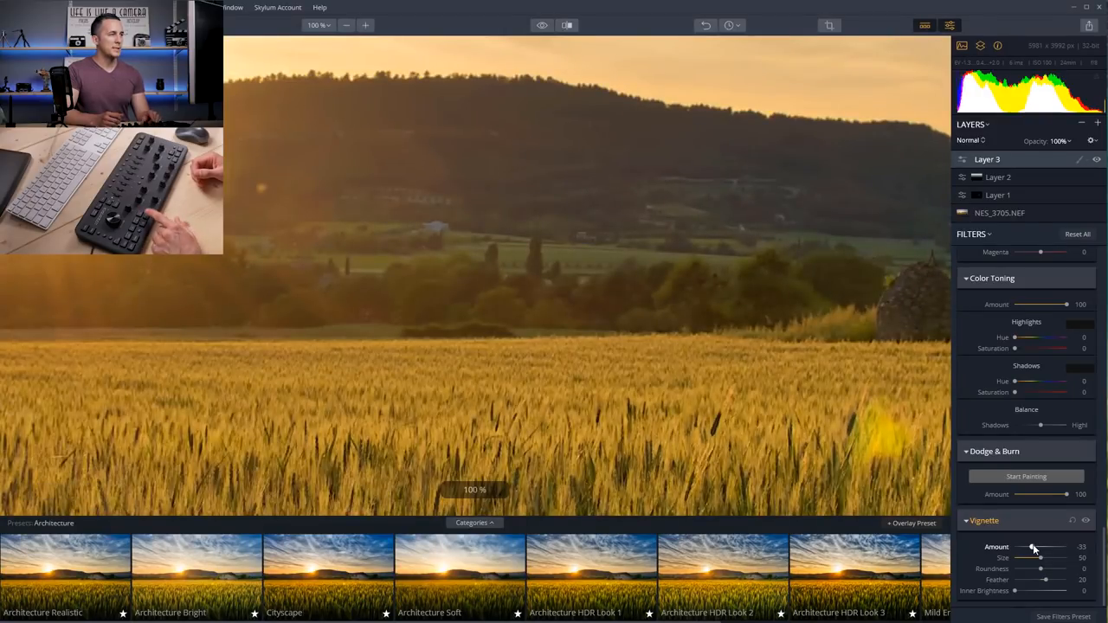
pyautogui.hotkey('ctrl', '0')
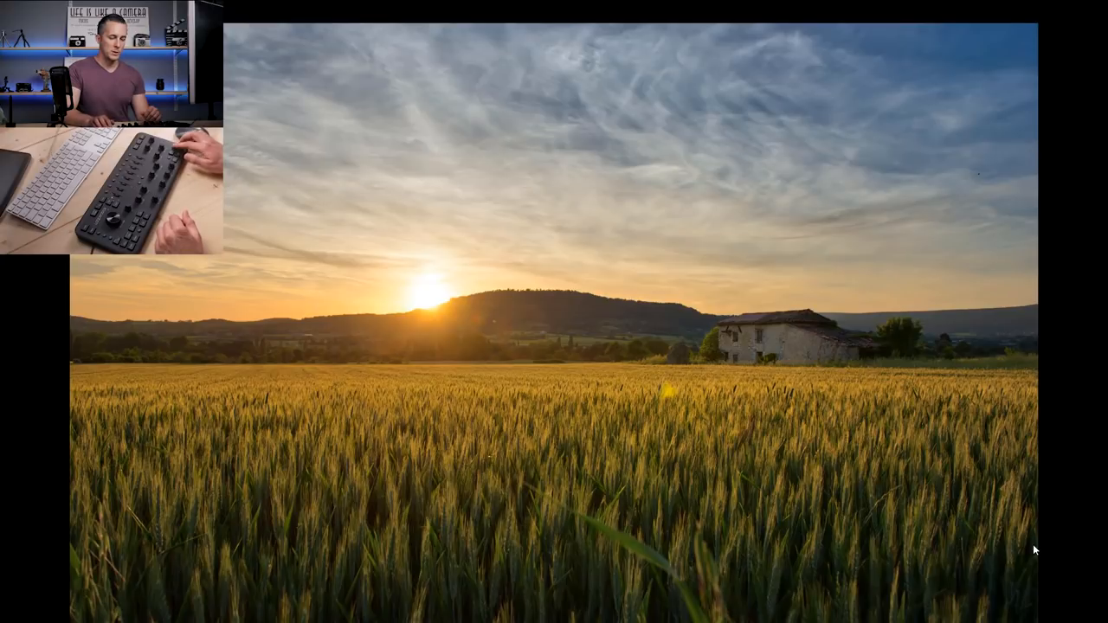
pyautogui.hotkey('ctrl', '-')
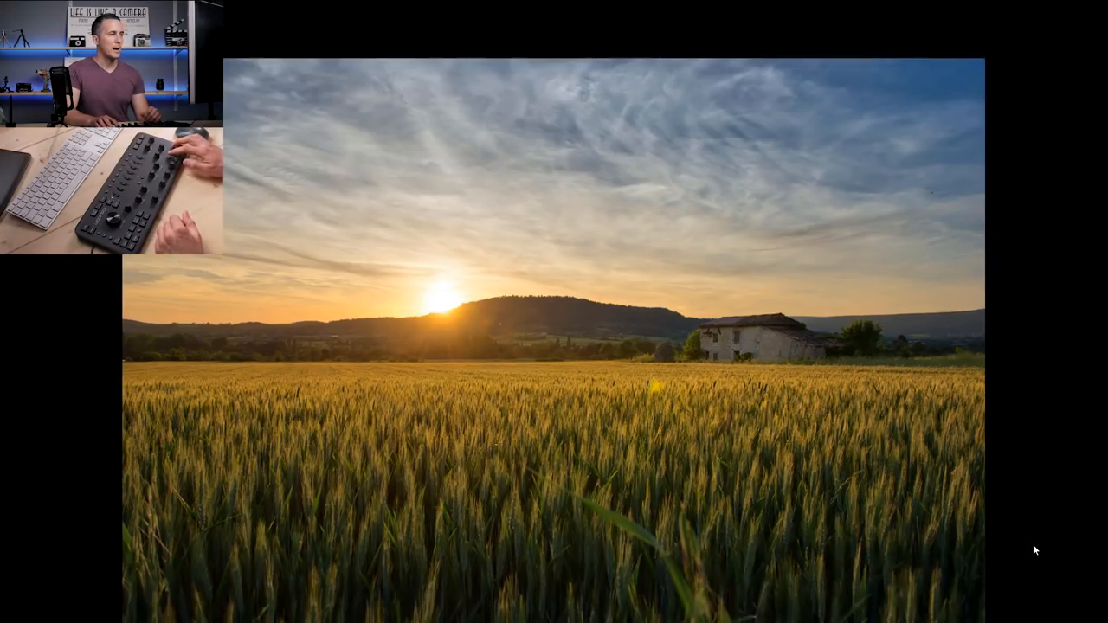
pyautogui.hotkey('ctrl', '+')
pyautogui.hotkey('ctrl', '+')
pyautogui.hotkey('ctrl', '+')
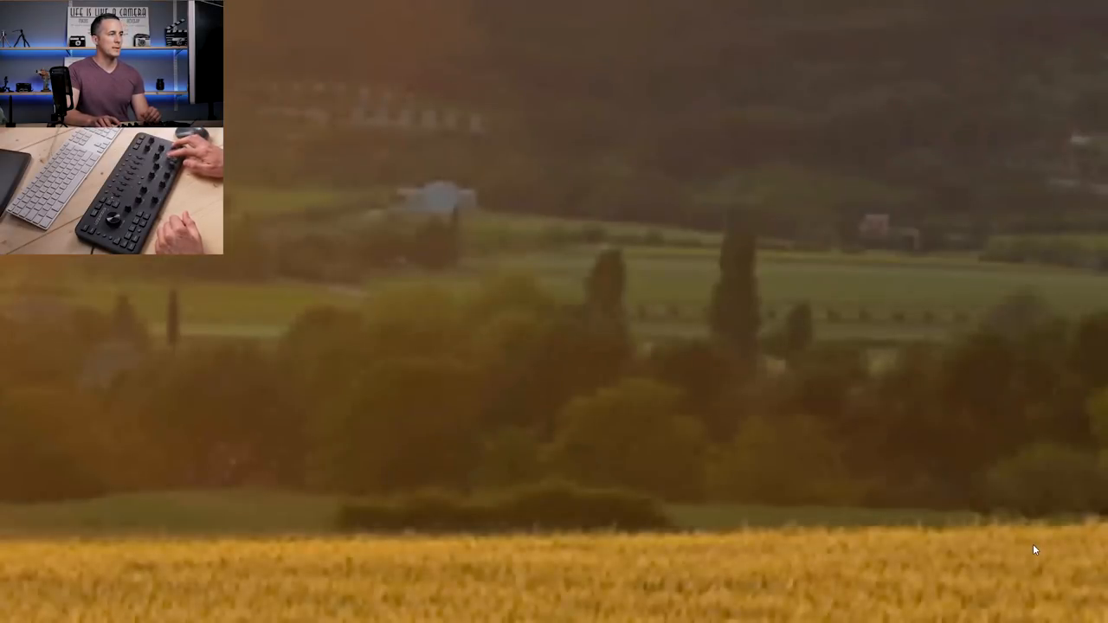
pyautogui.hotkey('ctrl', '0')
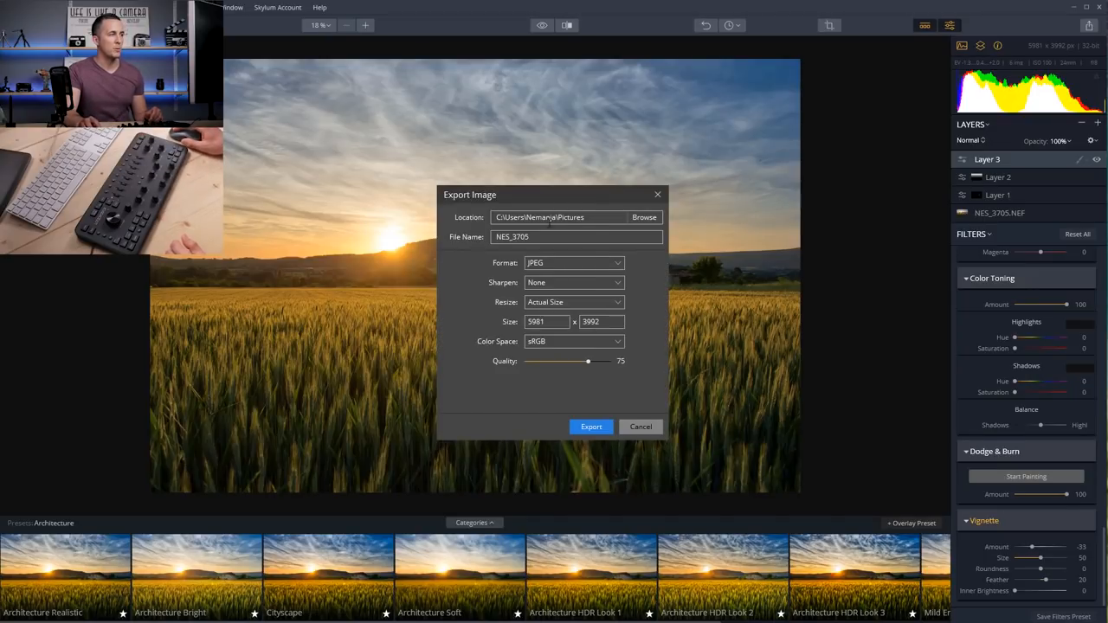
pyautogui.click(563, 265)
pyautogui.click(557, 281)
pyautogui.click(573, 301)
pyautogui.click(559, 322)
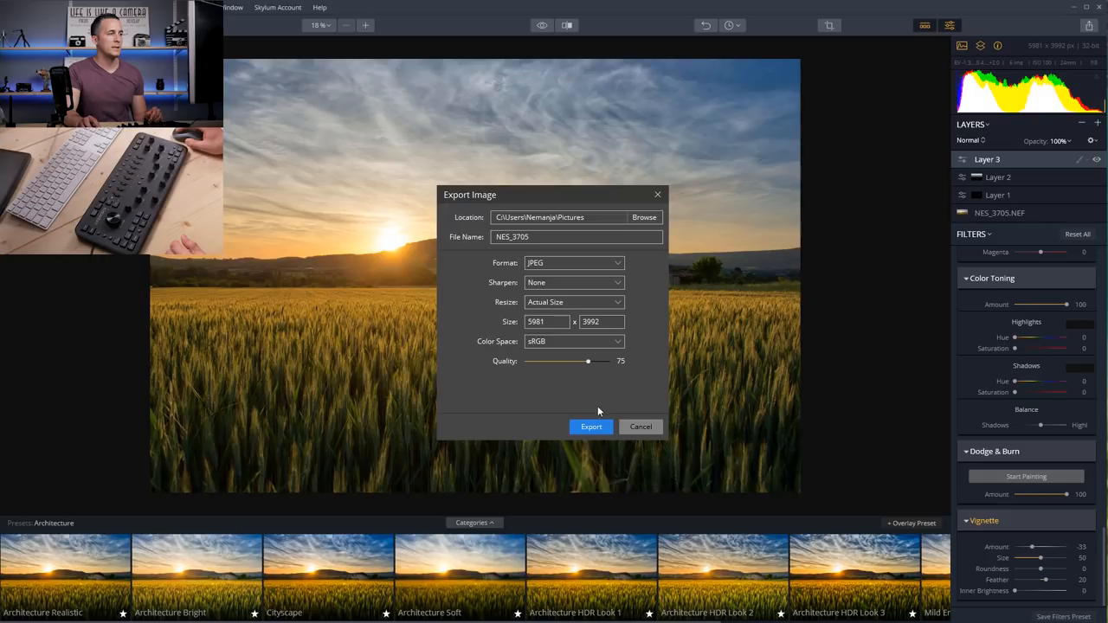
pyautogui.click(638, 427)
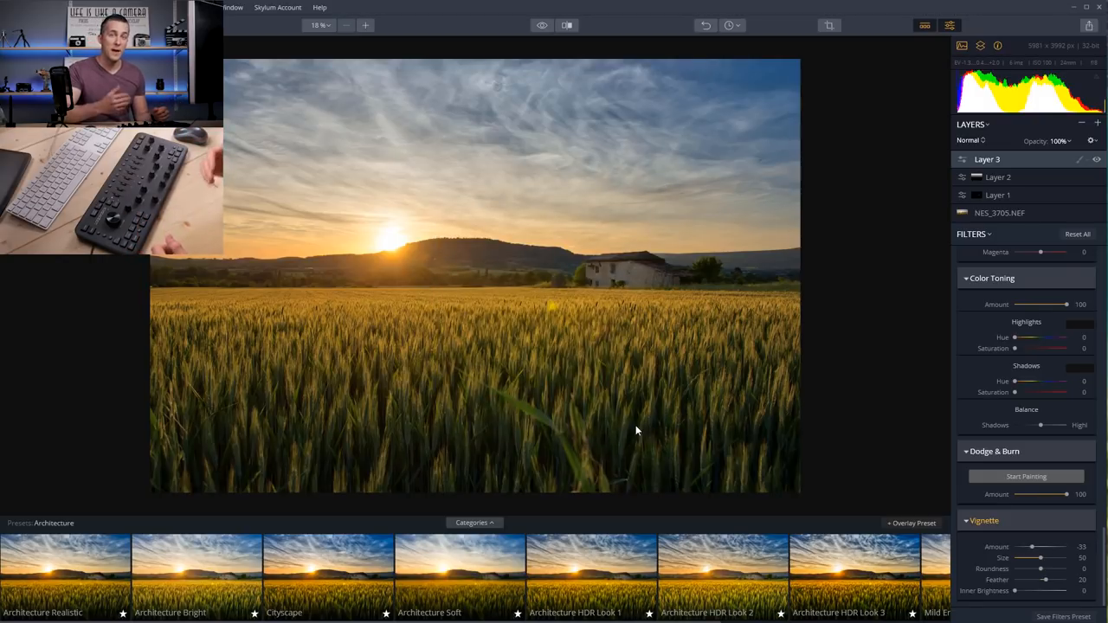